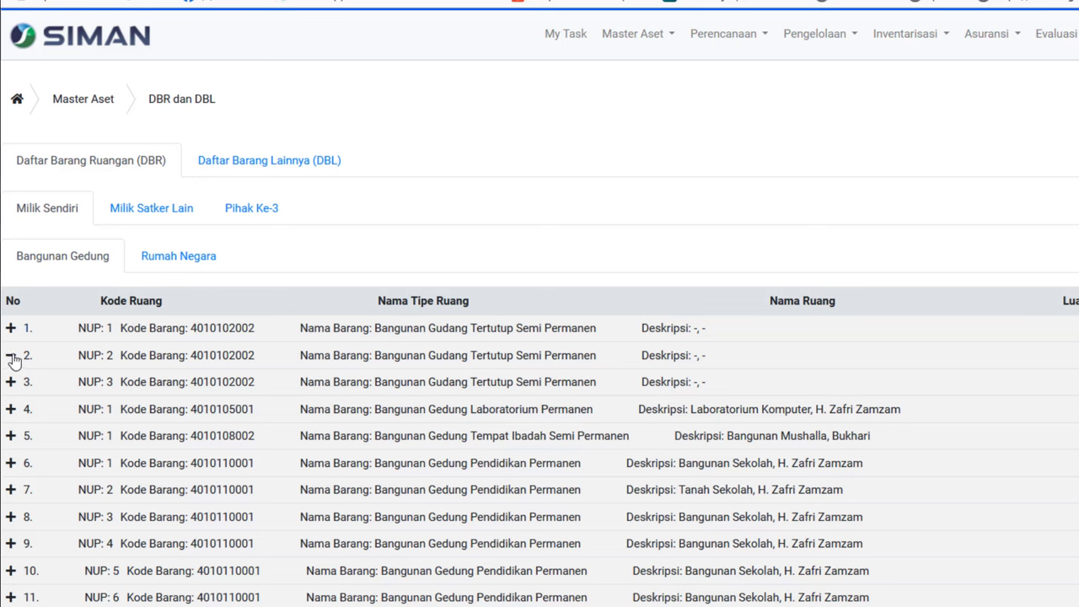
- Expand the first building and its floor 1 in the Daftar Barang Ruangan to view its room, and collapse the second building
click(11, 357)
click(11, 329)
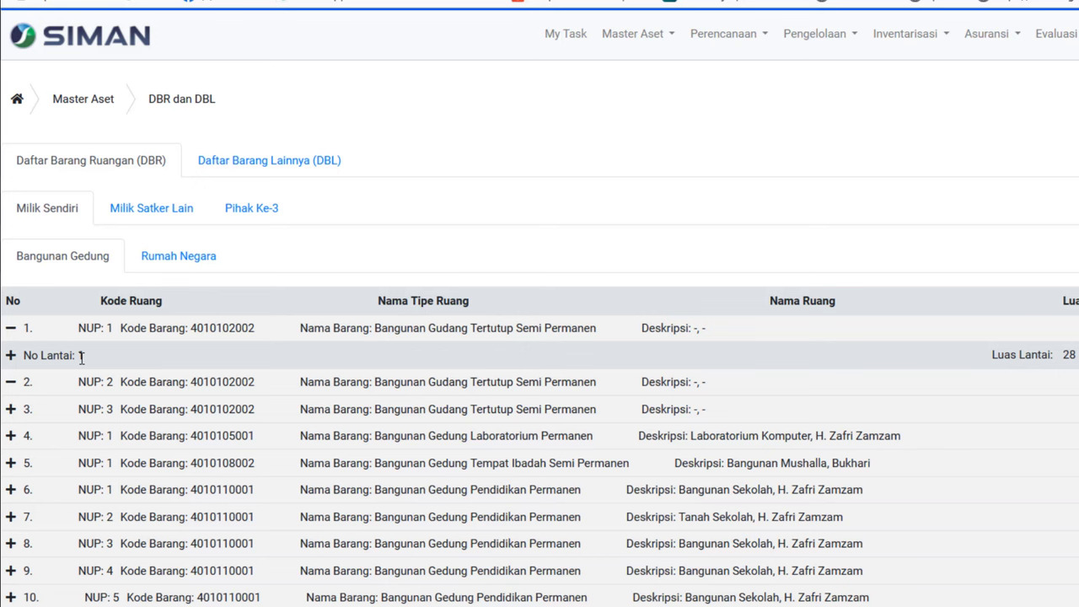
click(10, 361)
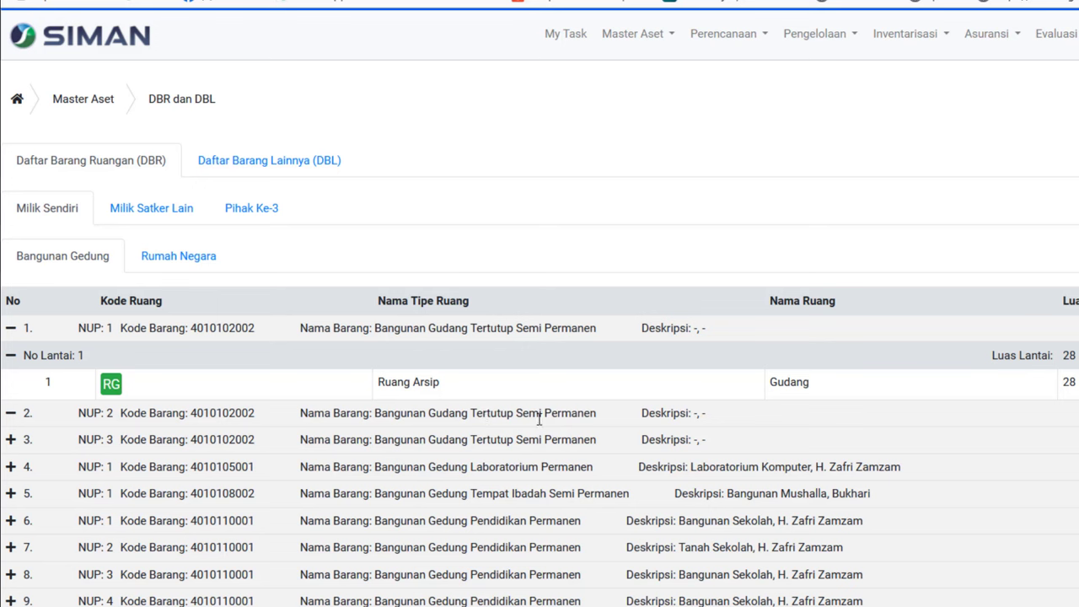
click(11, 414)
- Open the Daftar Aset Aktif page and apply the BANGUNAN DAN GEDUNG asset type filter
click(628, 38)
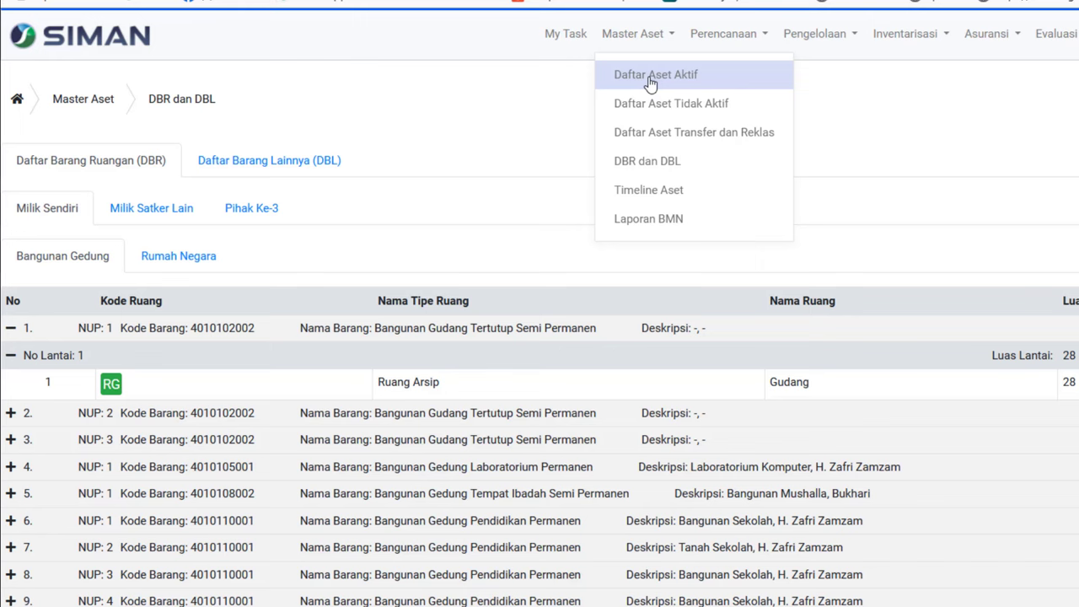
click(651, 77)
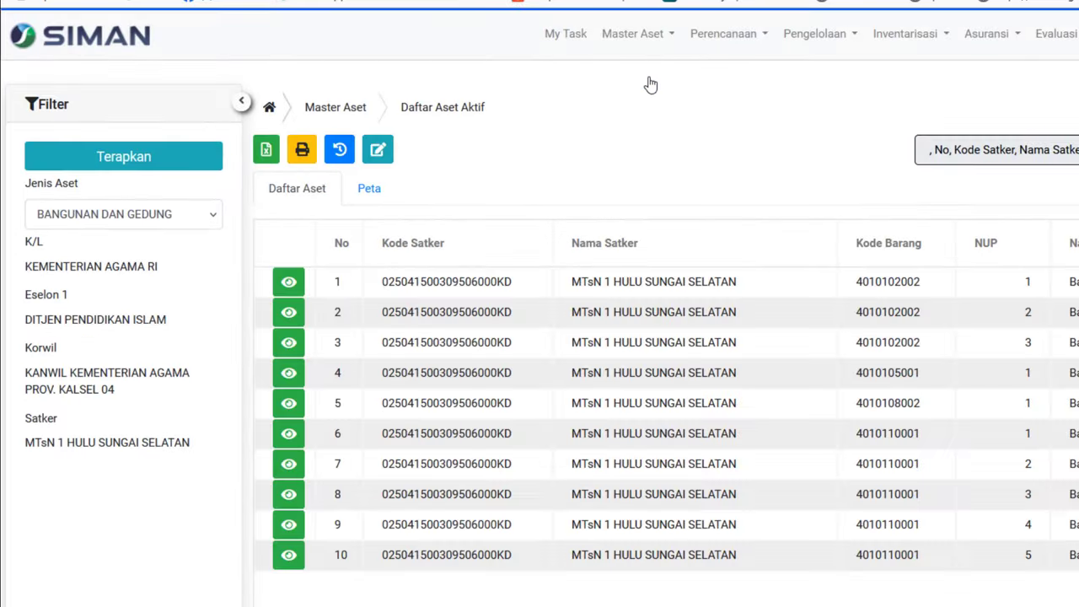
click(139, 221)
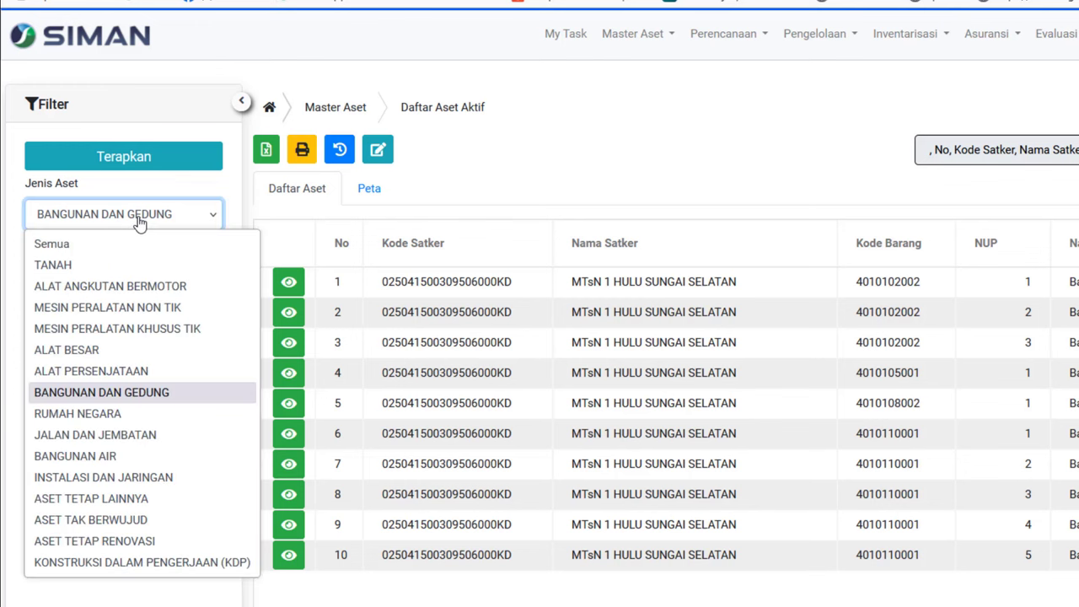
click(81, 395)
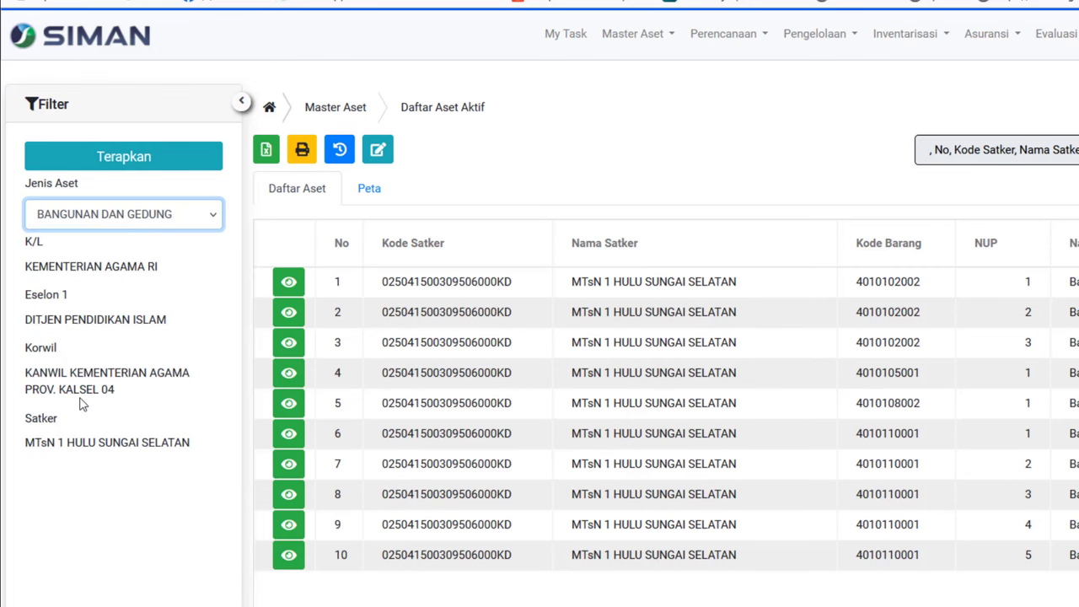
click(136, 164)
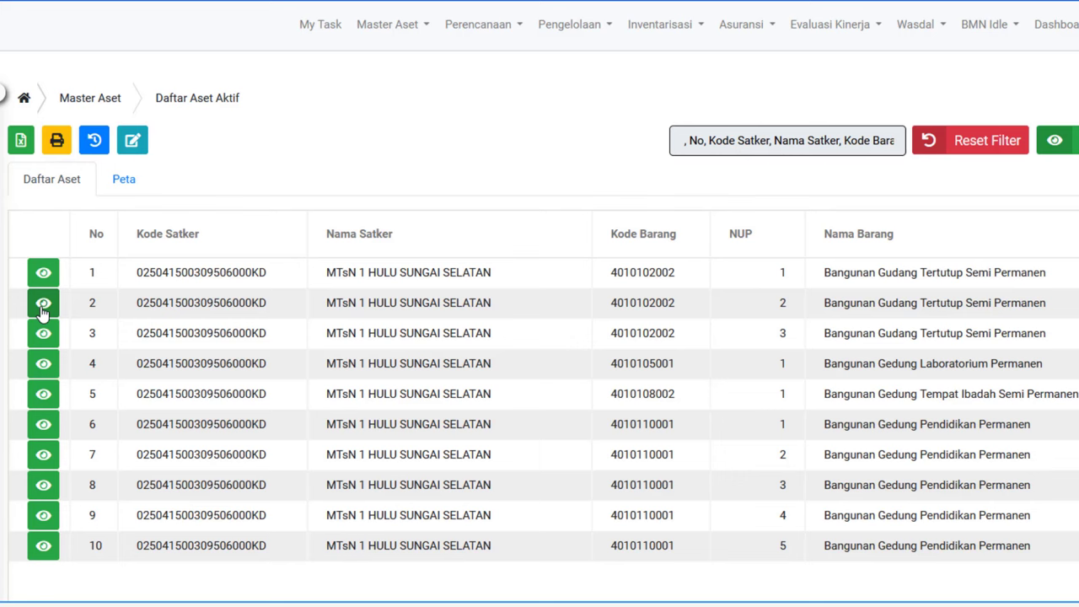
click(42, 309)
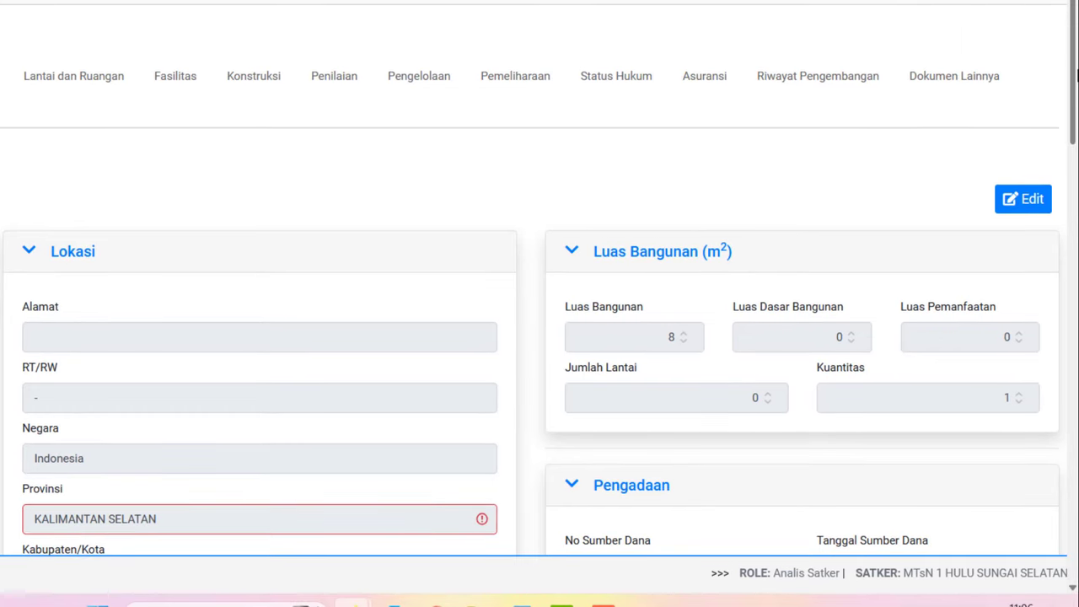
scroll(81, 299, down, 5)
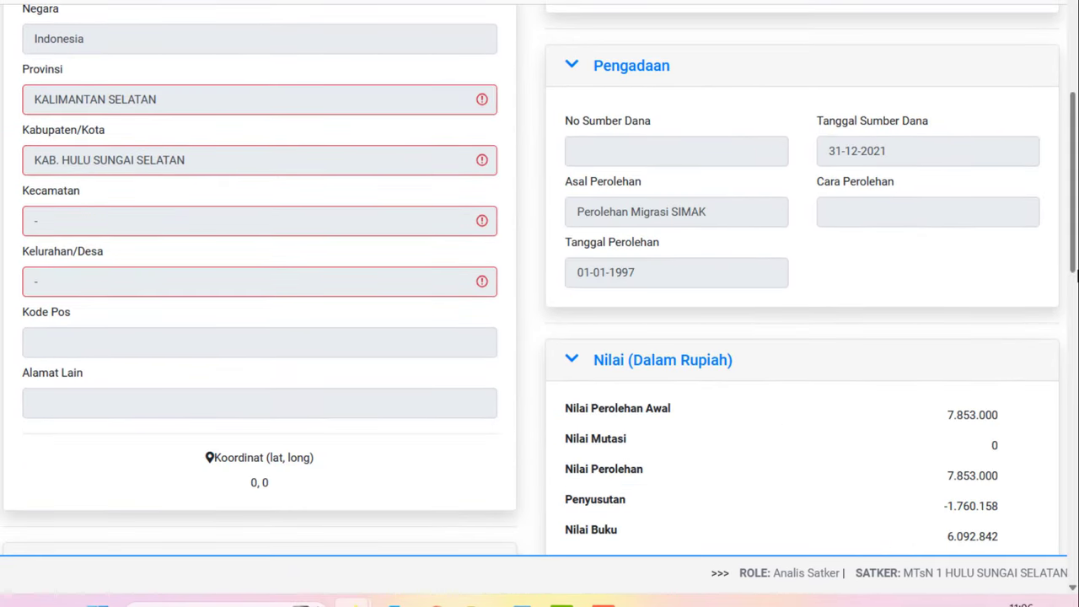
scroll(1071, 287, down, 1)
scroll(1077, 292, down, 1)
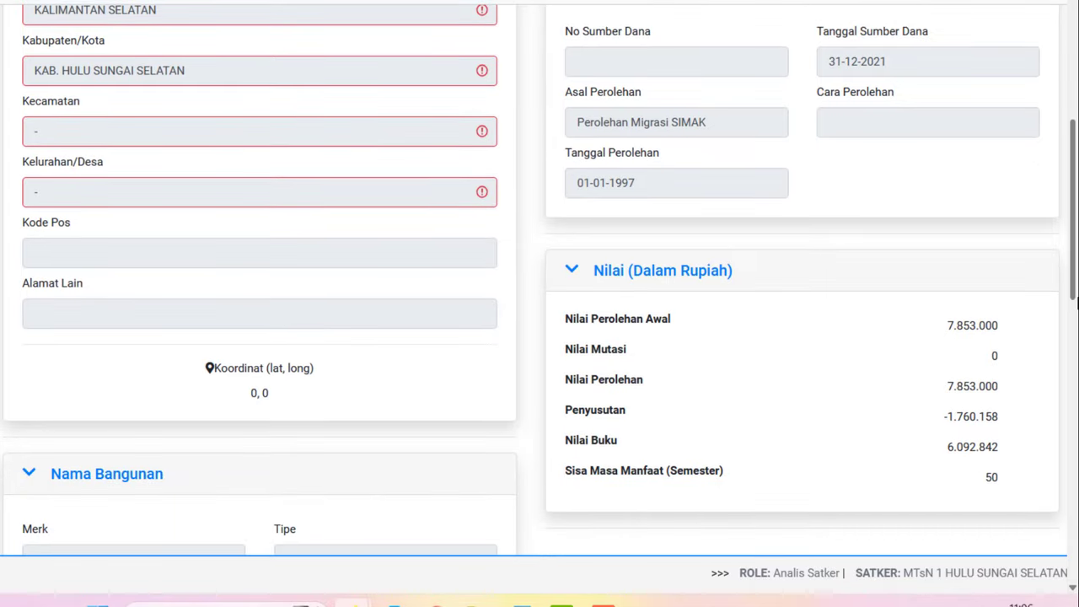
drag(1077, 301, 1064, 212)
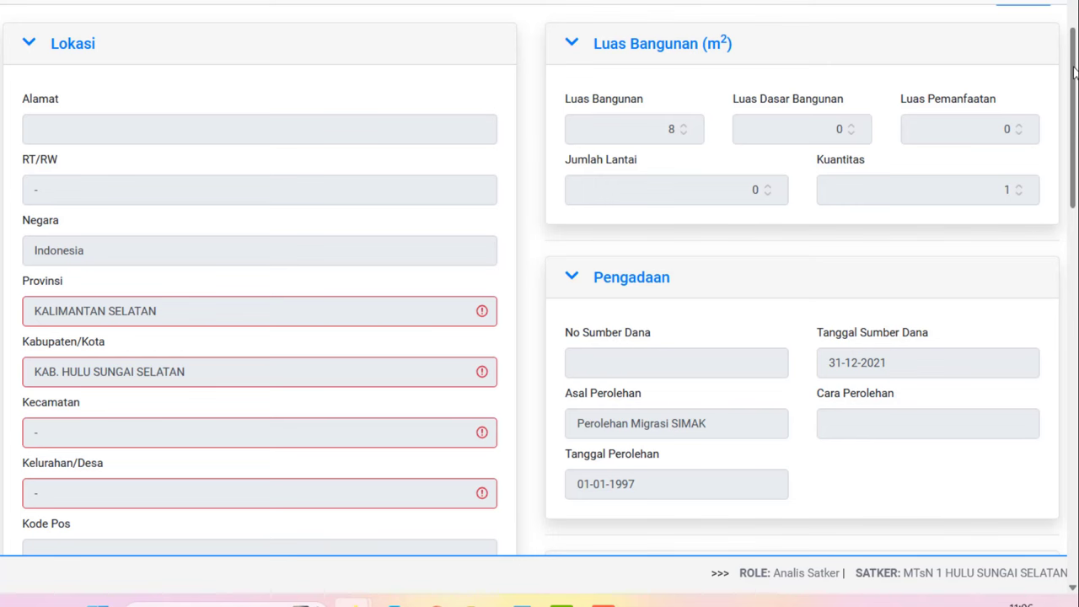
drag(1077, 78, 1064, 7)
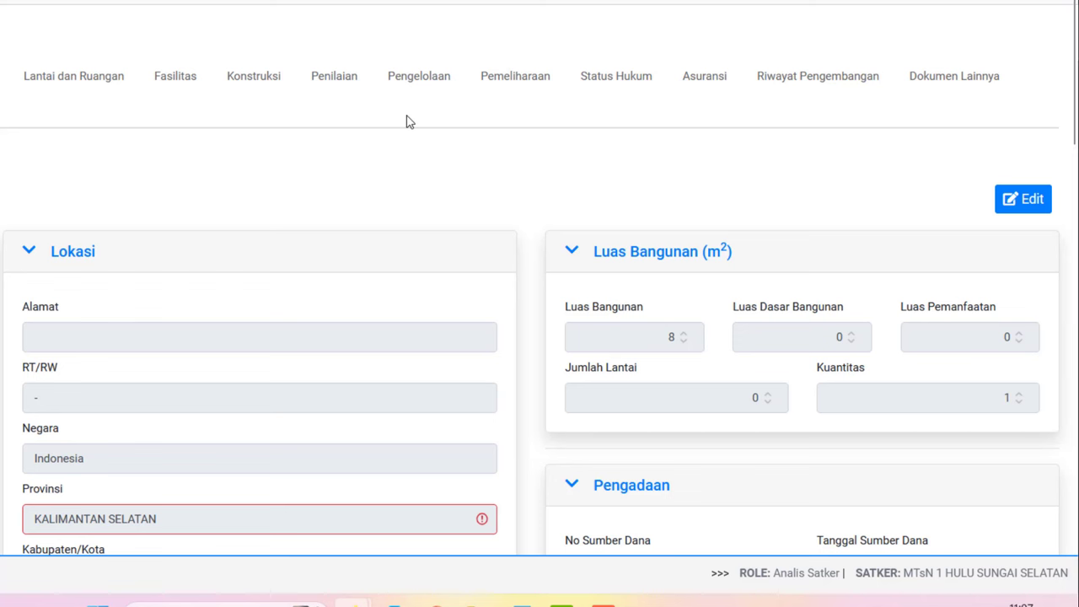
- Add a floor to the building with No Lantai 1, Luas 8 and an empty description, and save it
click(66, 87)
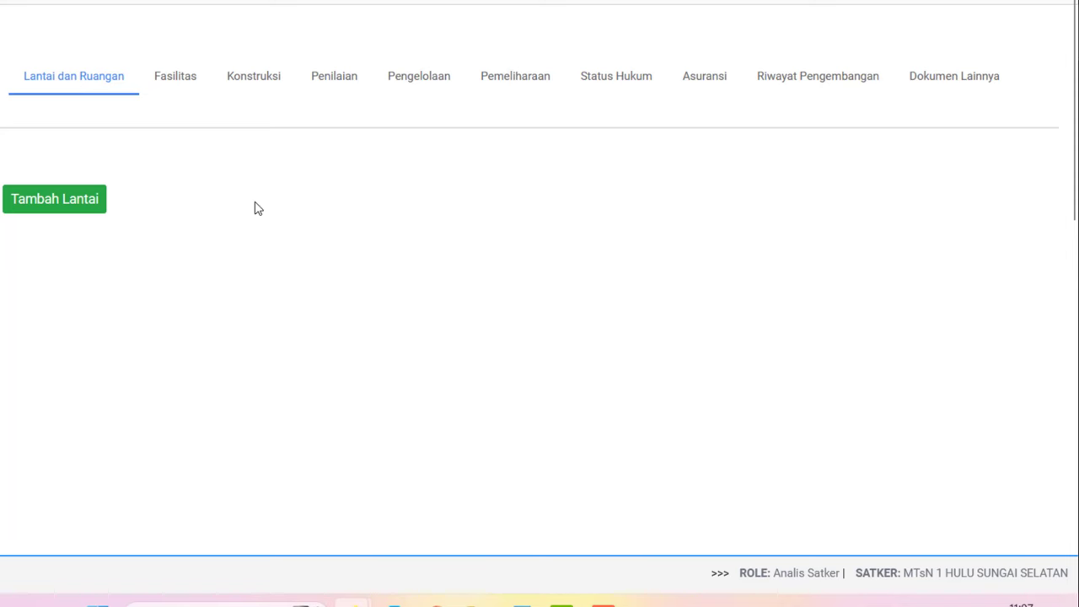
click(67, 208)
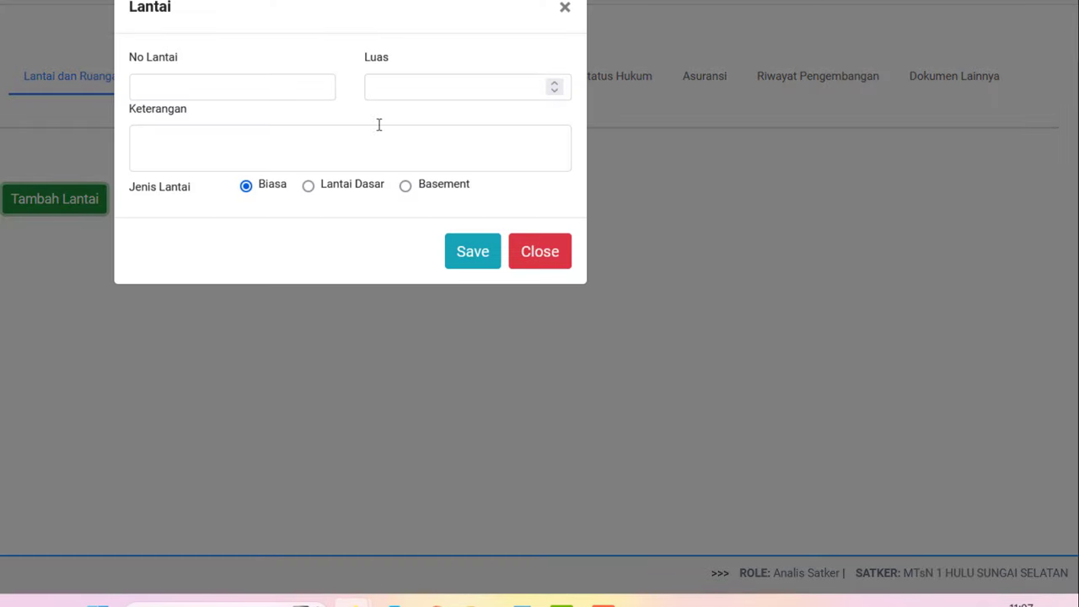
click(196, 93)
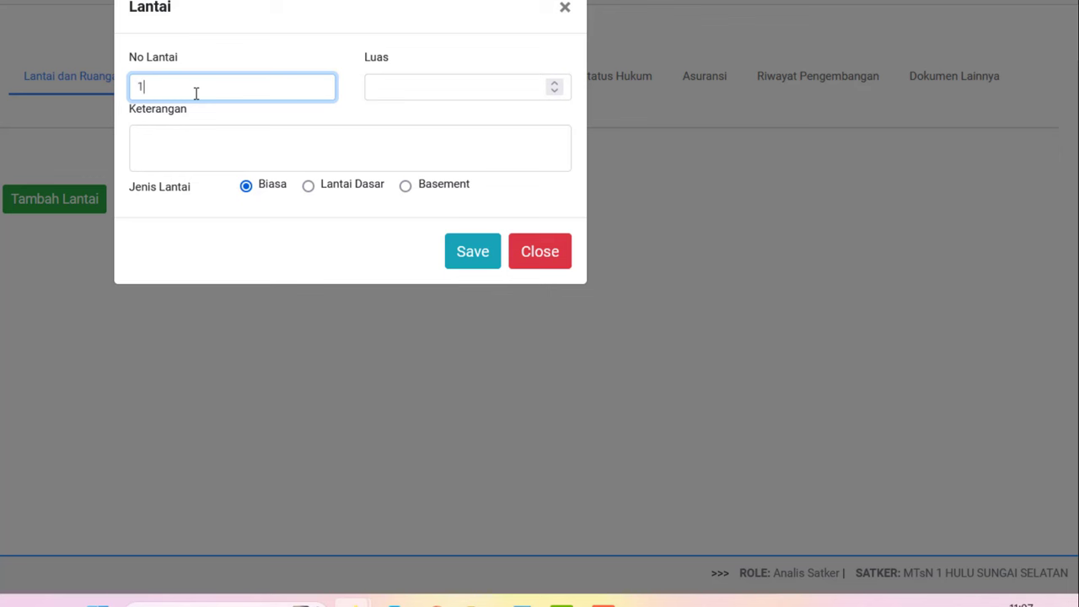
text(1)
click(439, 82)
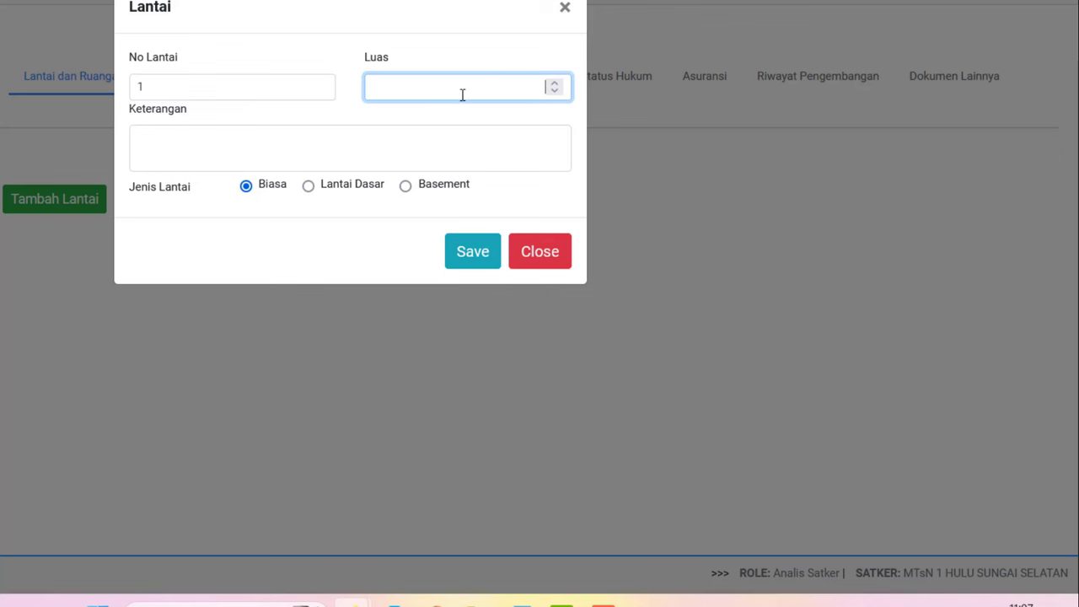
text(8)
click(219, 152)
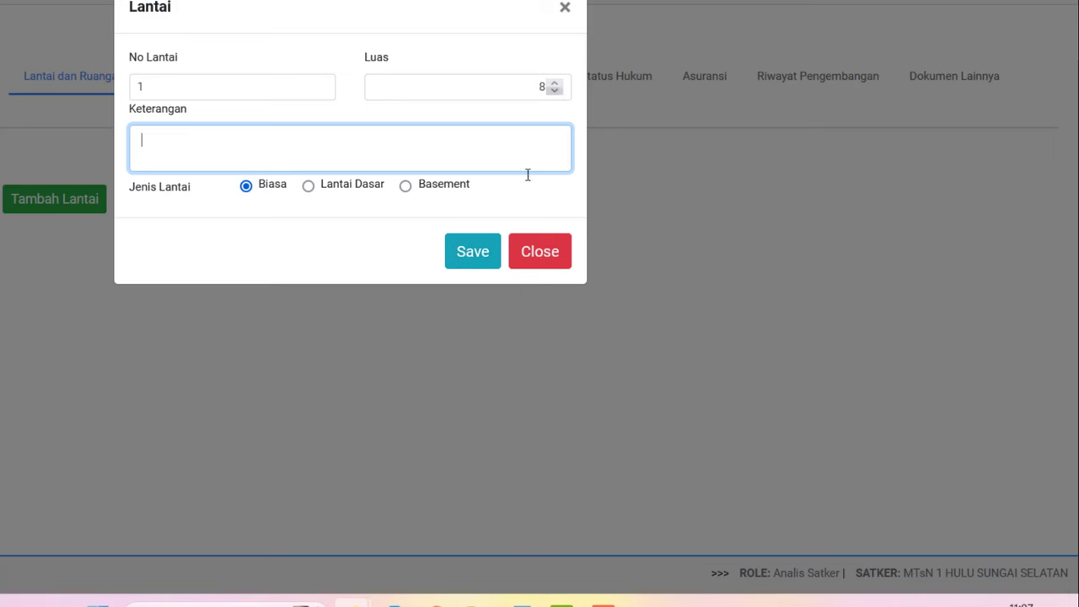
click(490, 246)
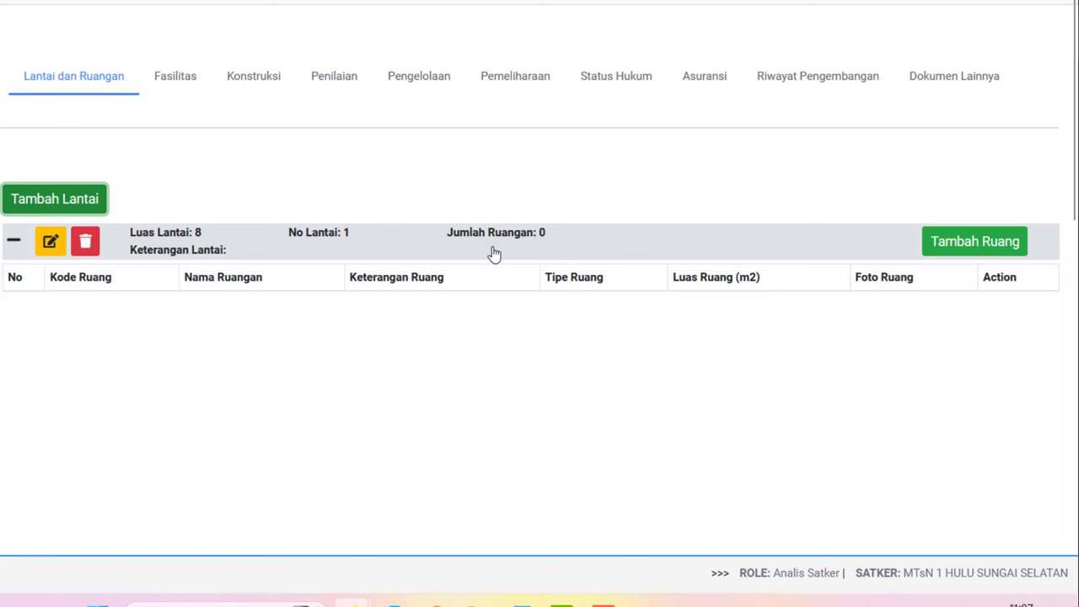
- Start a new room on floor 1 with code RG2, name Gudang and room type Ruang Gudang
click(975, 243)
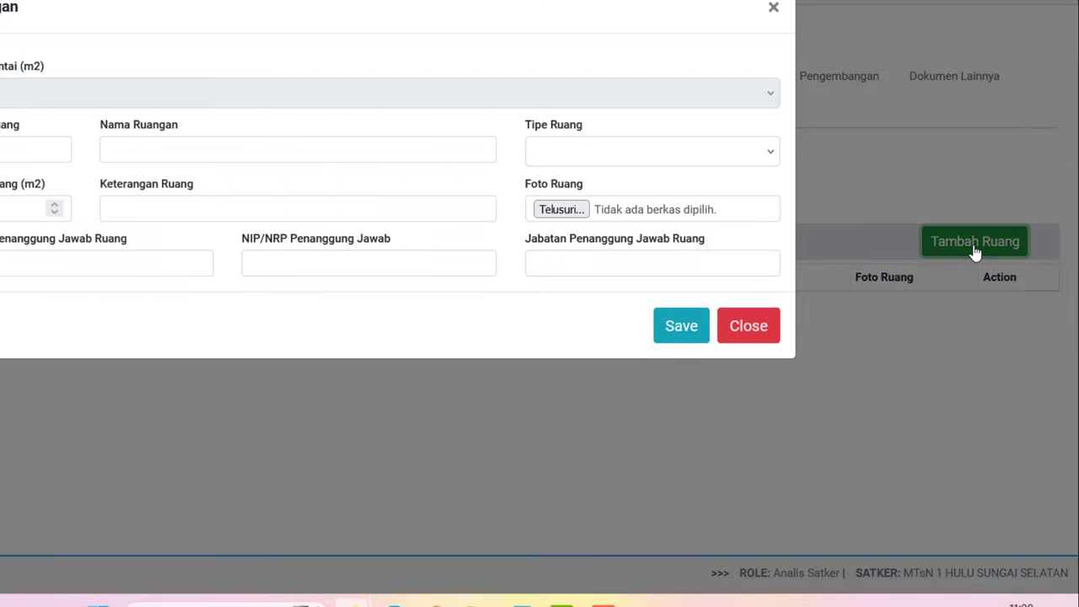
click(92, 159)
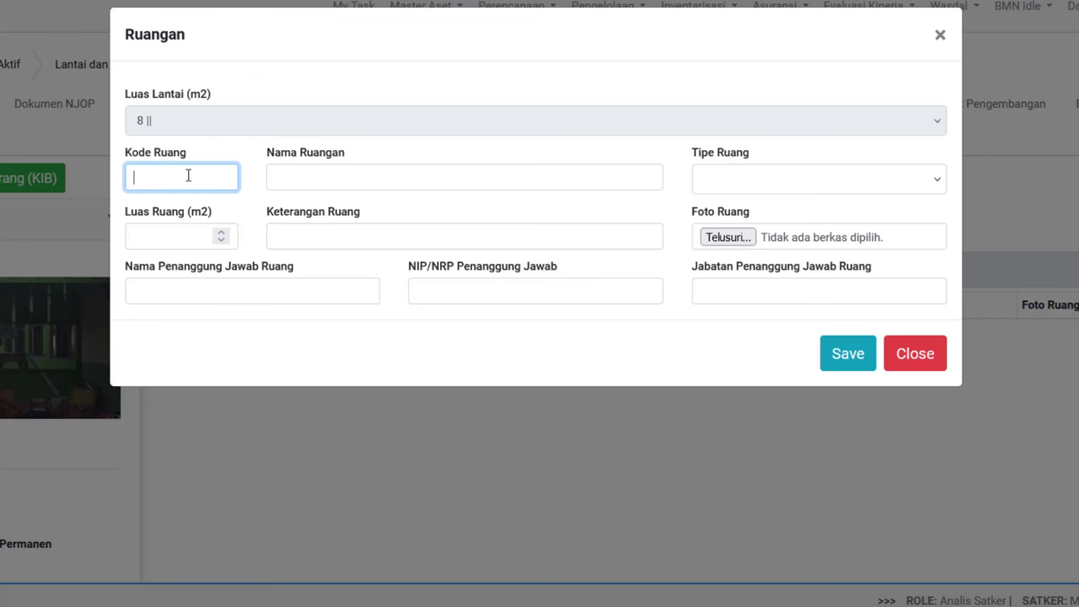
text(RG2)
click(332, 177)
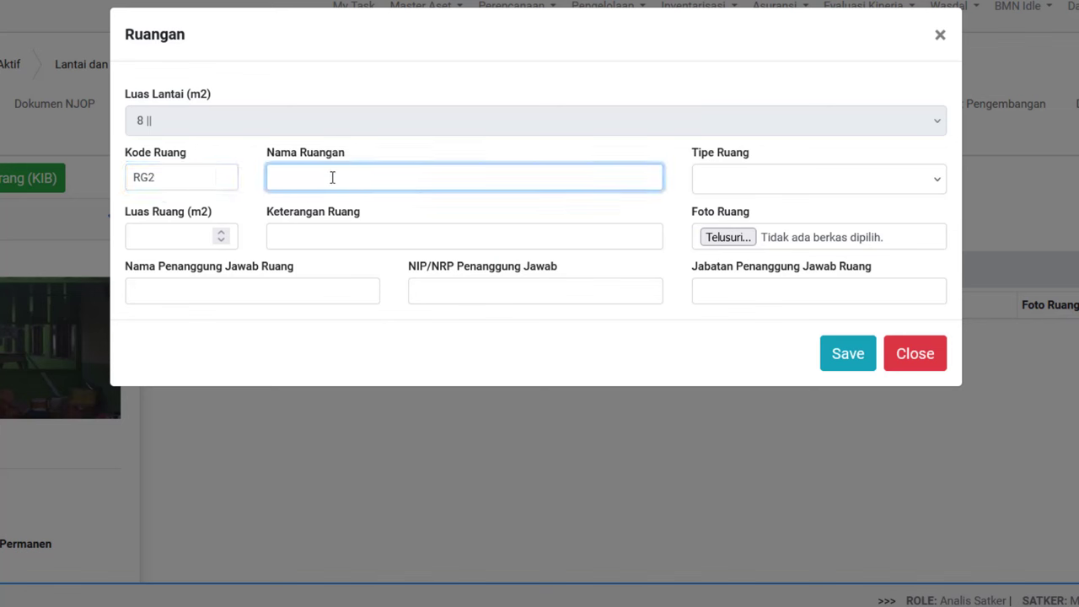
text(Gudang)
right_click(773, 193)
click(733, 184)
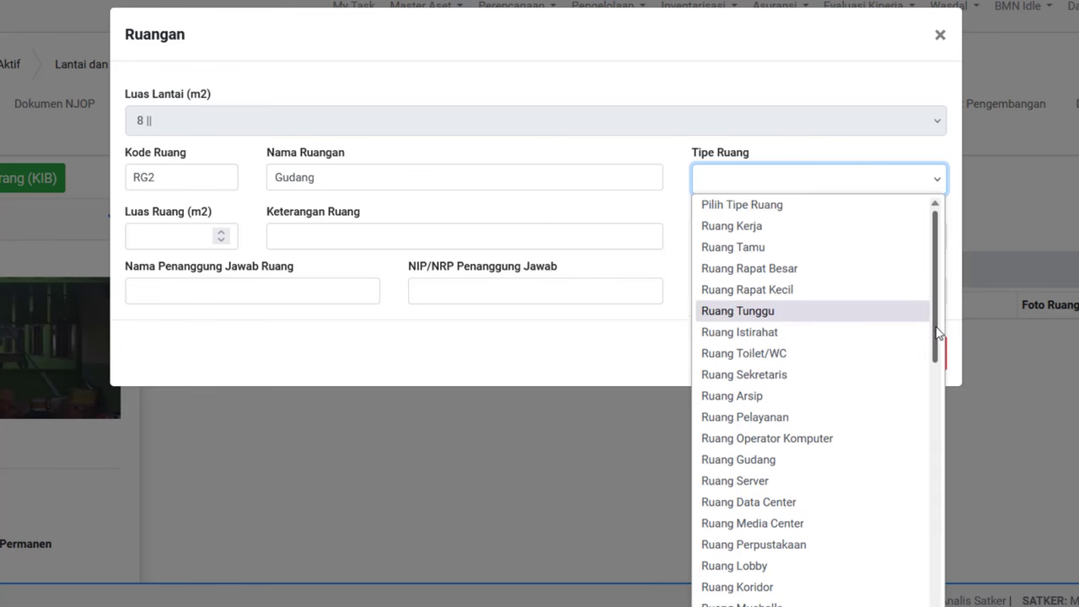
drag(939, 321, 919, 574)
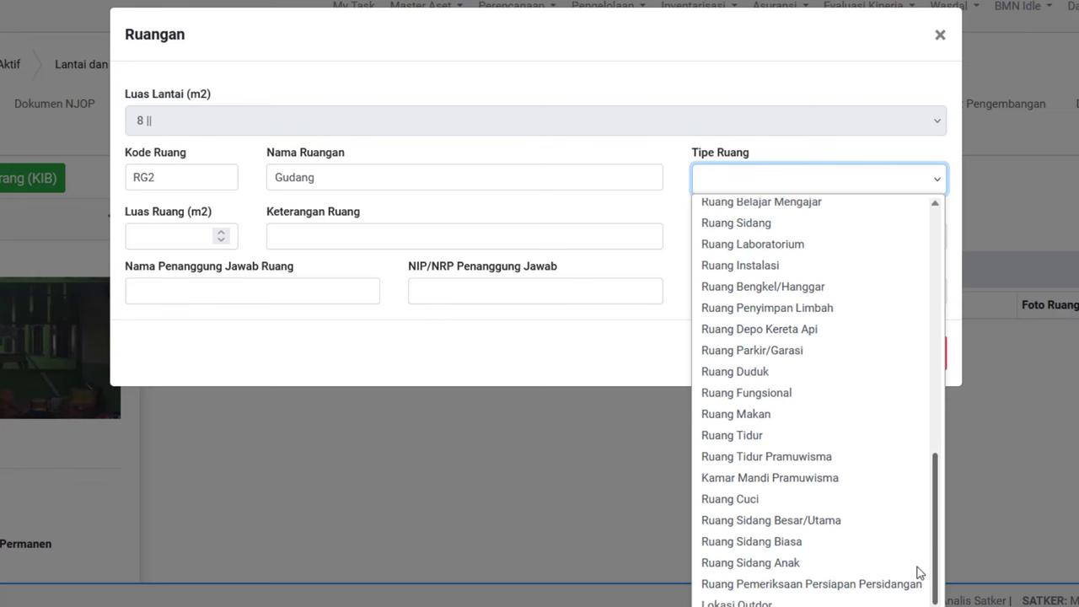
scroll(913, 526, up, 10)
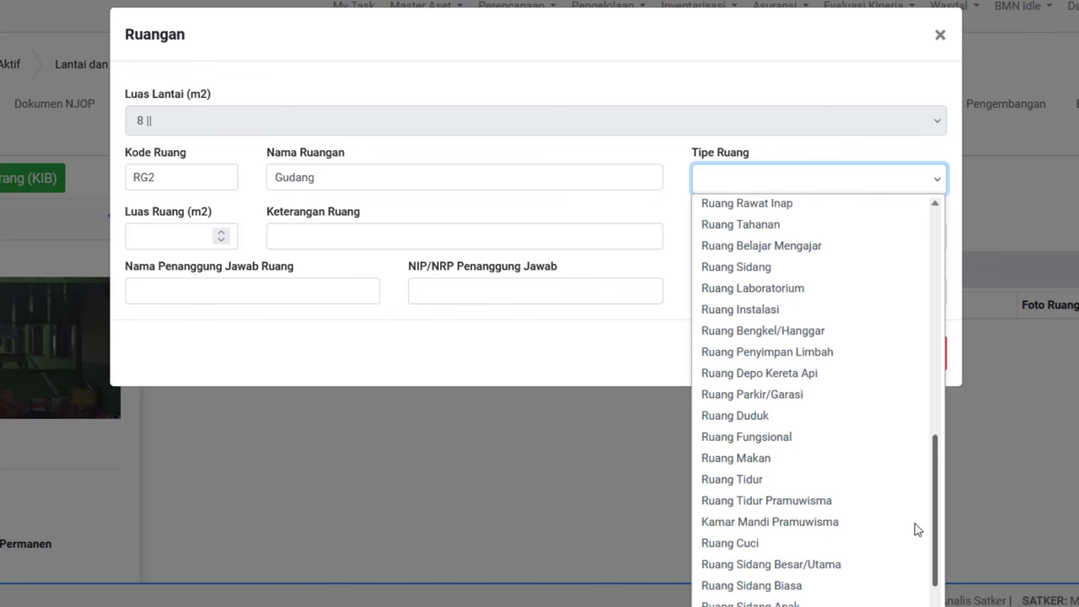
scroll(903, 301, up, 2)
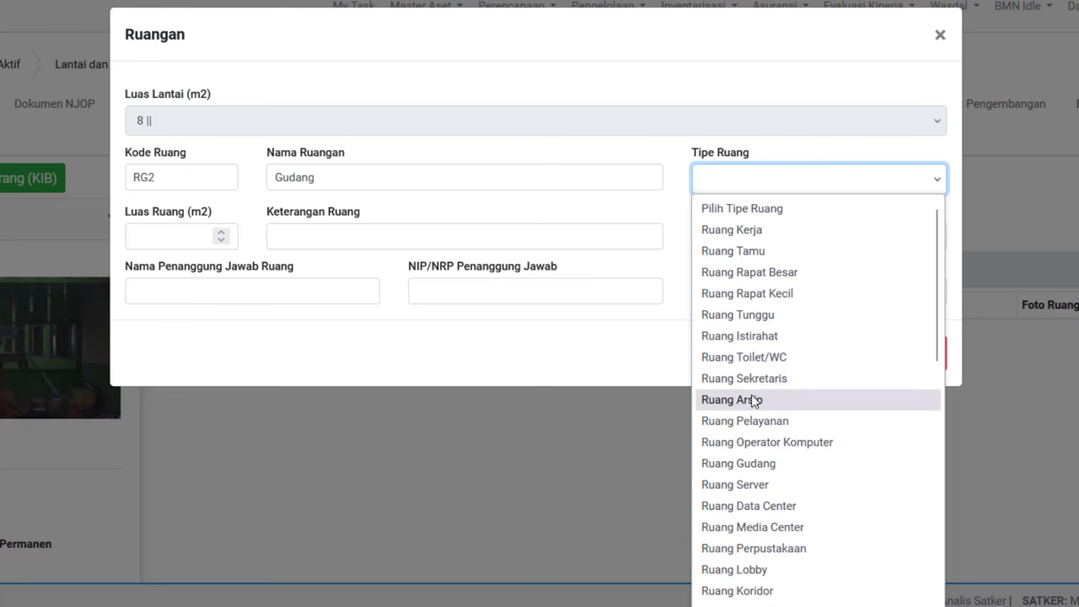
click(729, 463)
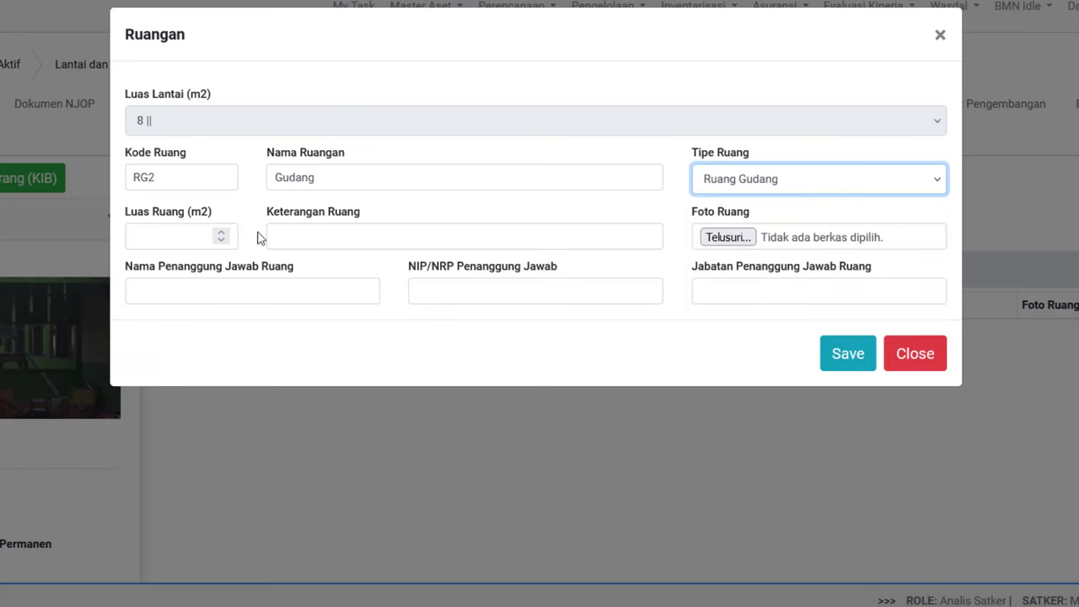
- Complete the room with area 8 m2, description "Gudang Barang" and "abc" as the responsible person's name, and save it
click(150, 240)
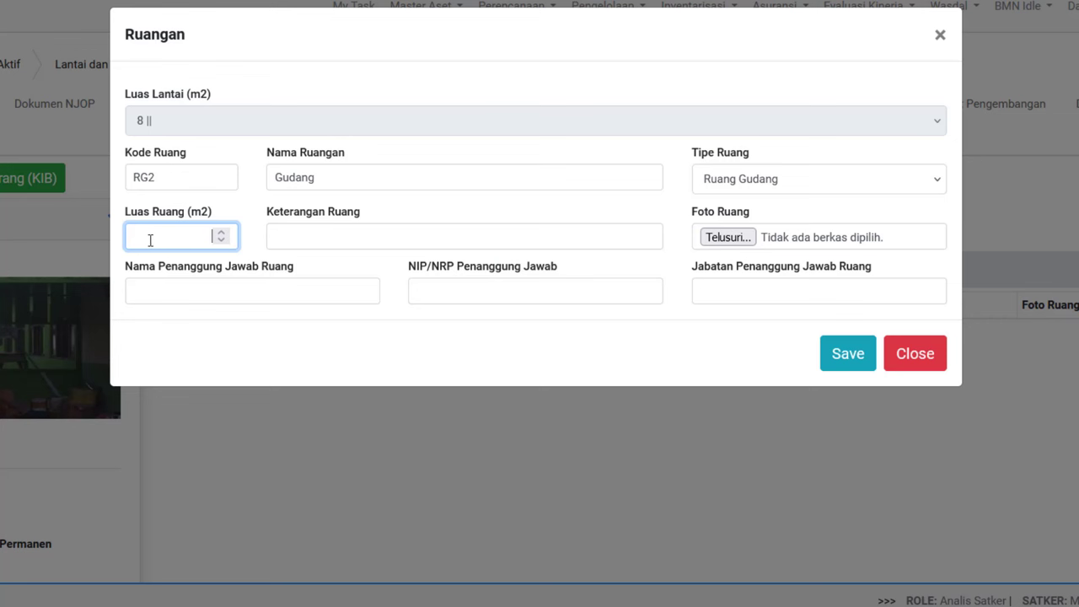
text(8)
click(288, 232)
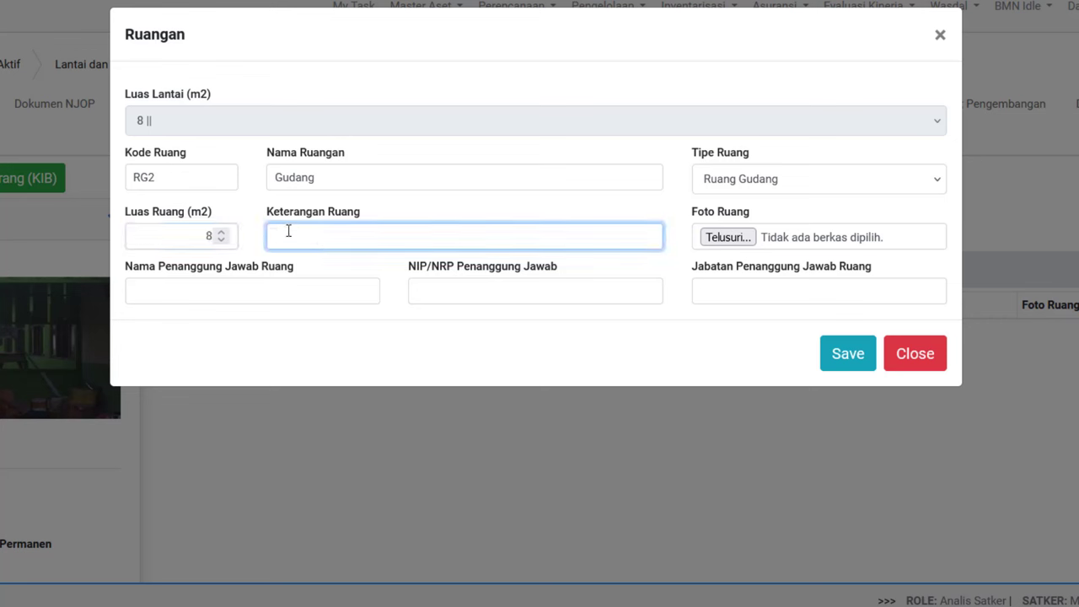
text(Gudang Barang)
click(209, 291)
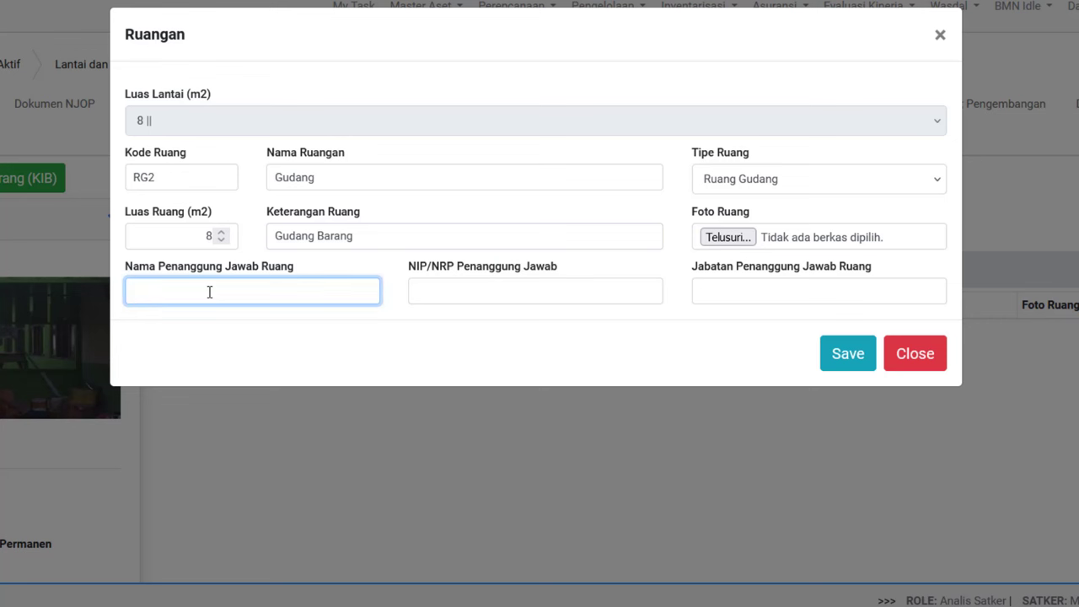
text(abc)
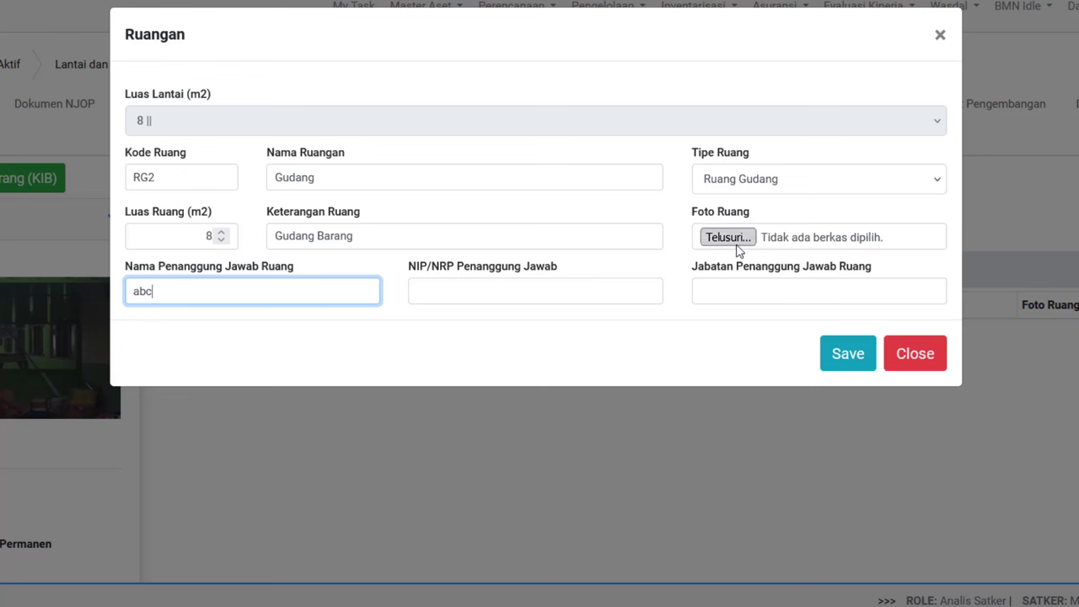
click(847, 355)
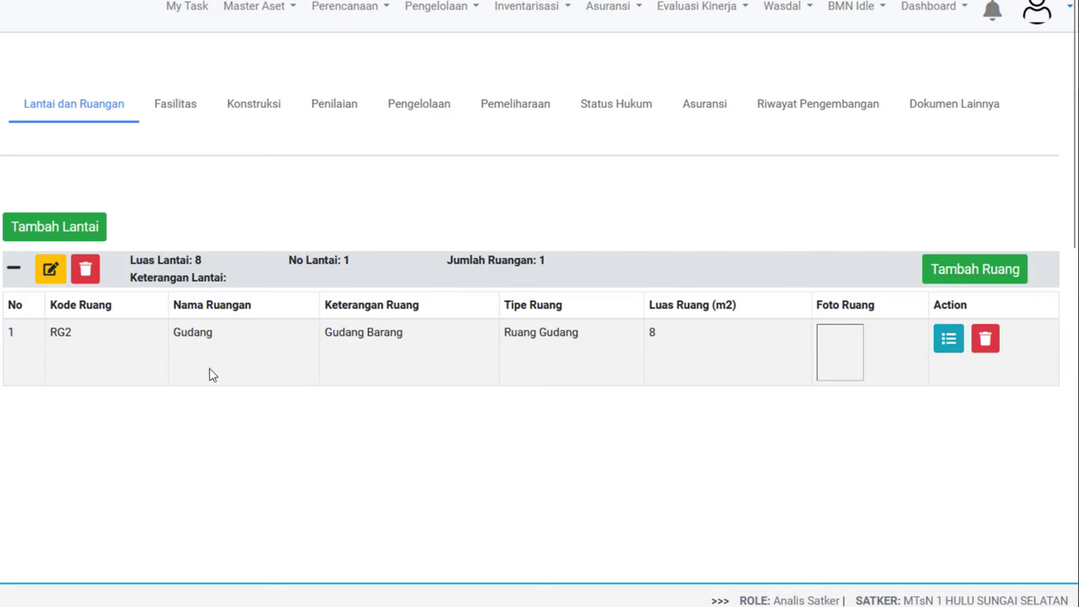
- Check the details and asset list of room RG2, close them, and go to the DBR dan DBL page
click(945, 339)
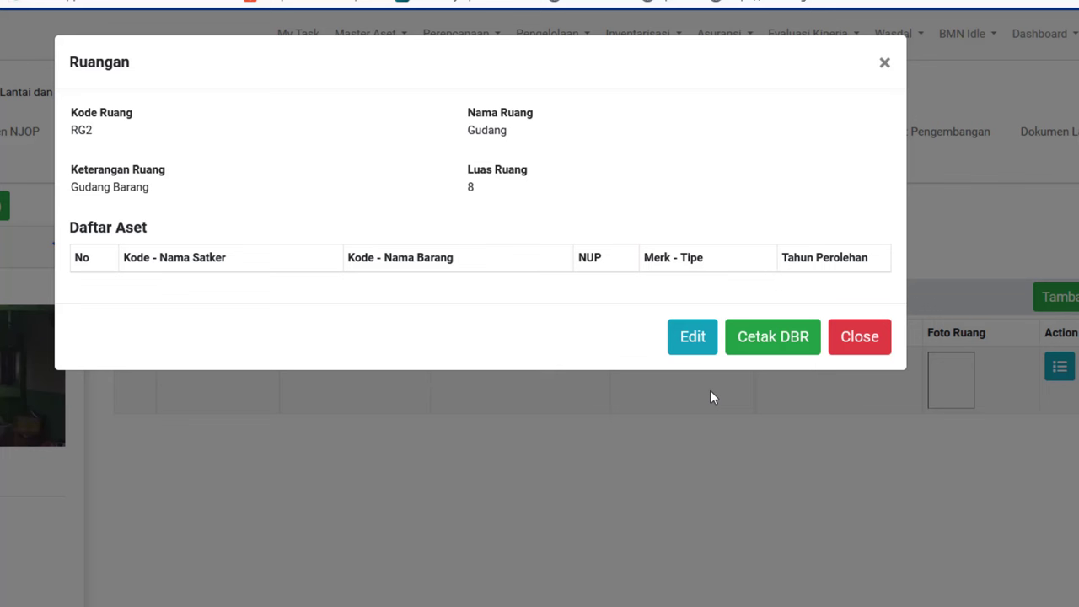
click(885, 64)
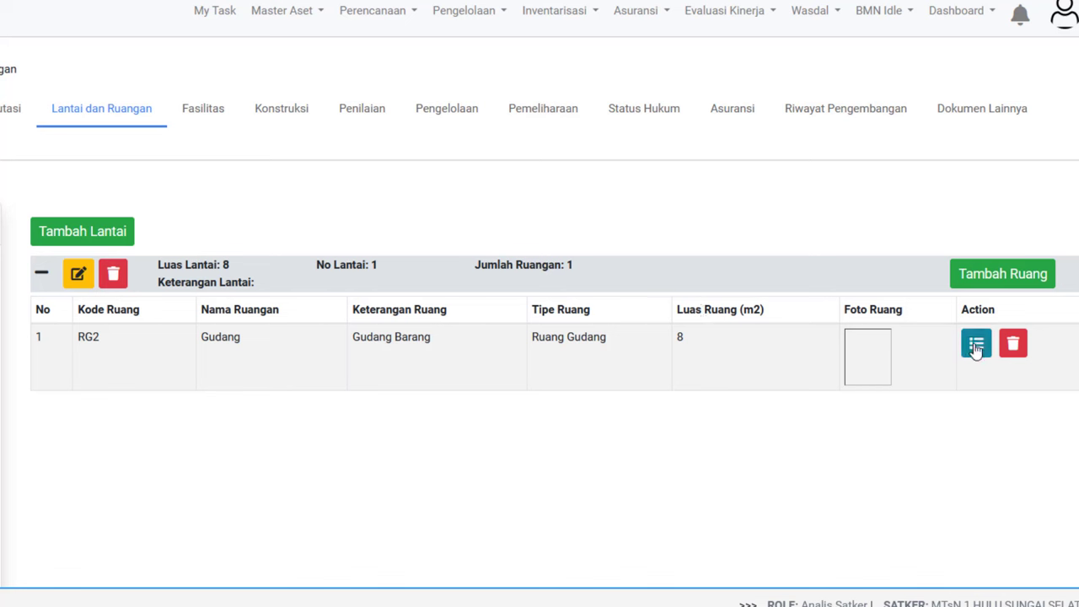
click(293, 17)
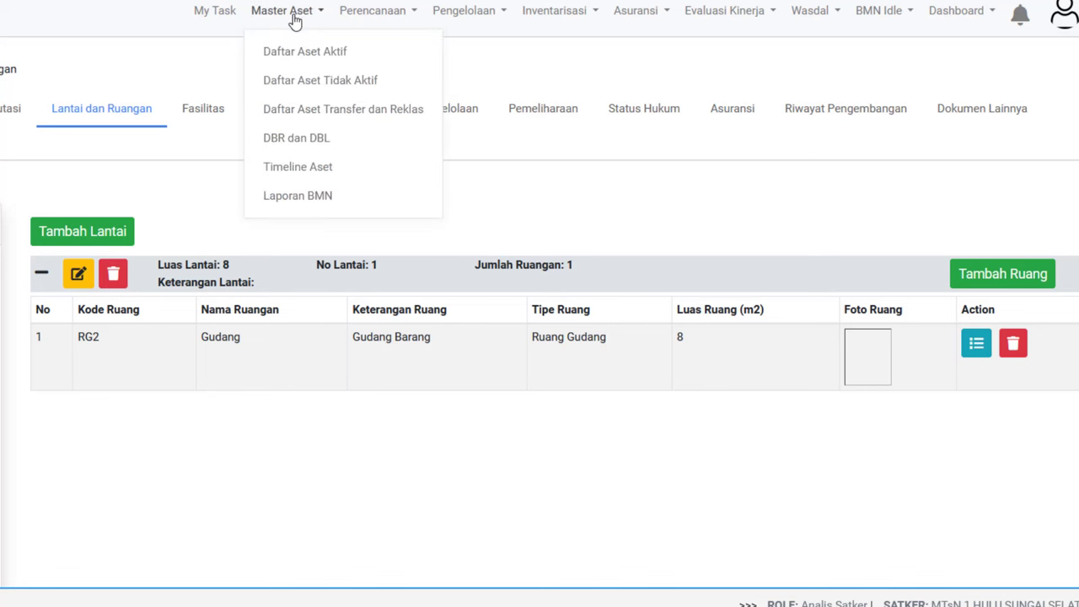
click(321, 147)
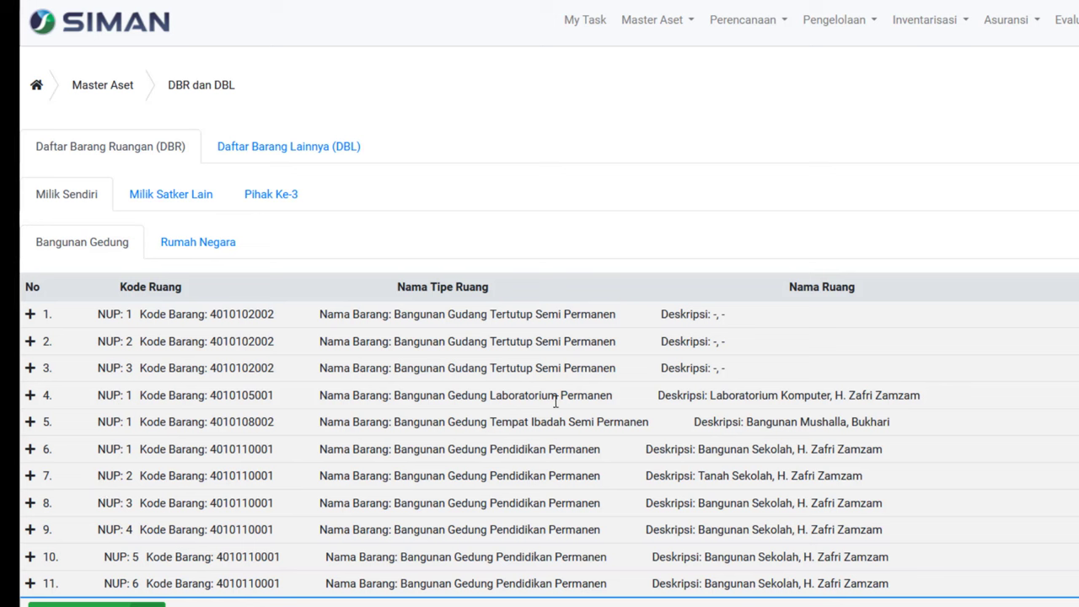
click(31, 396)
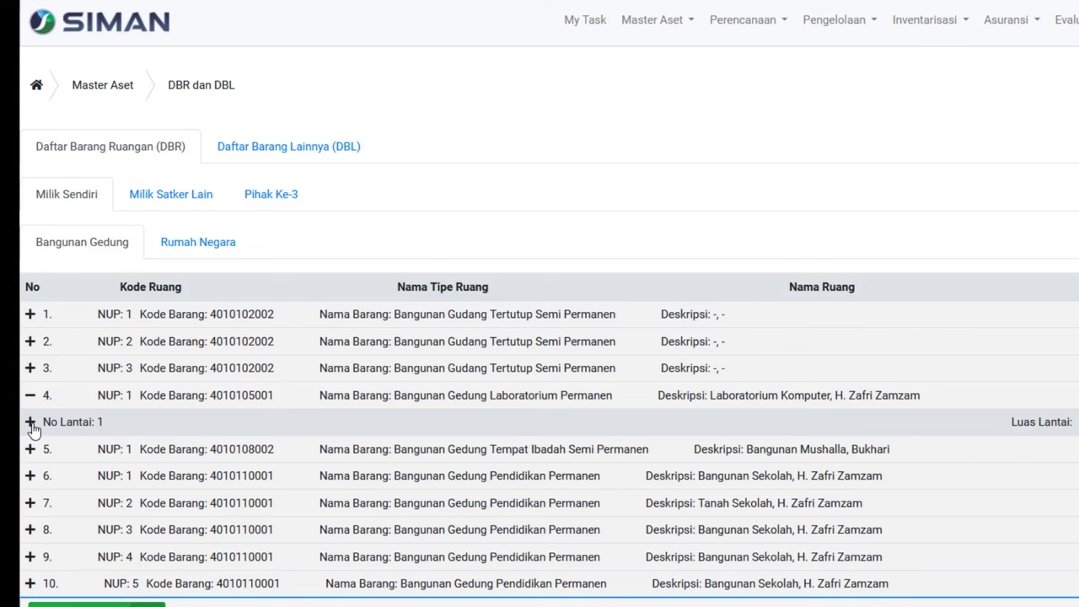
click(30, 423)
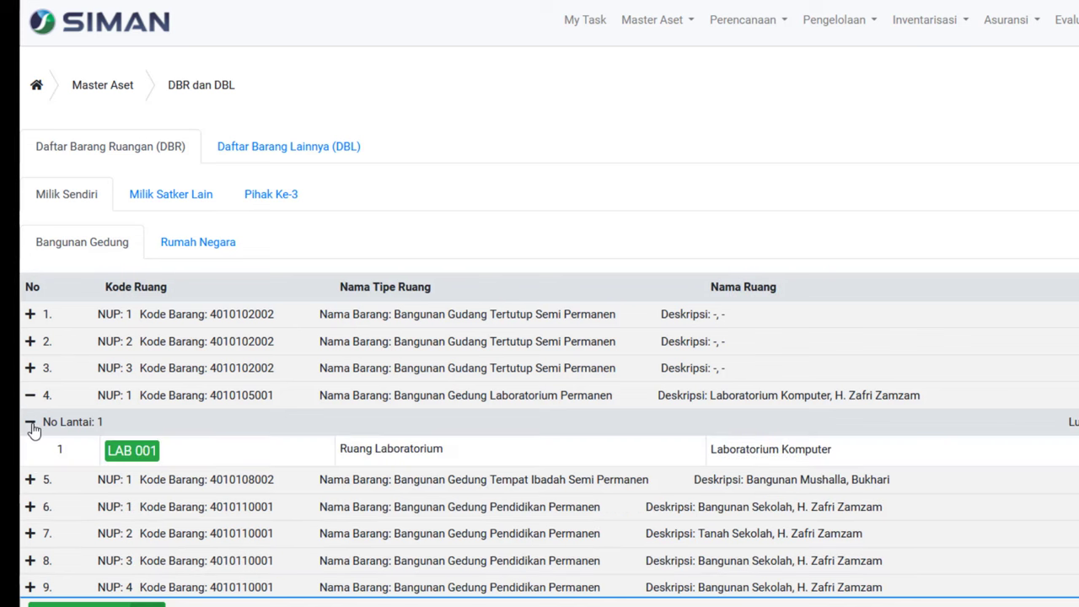
click(131, 455)
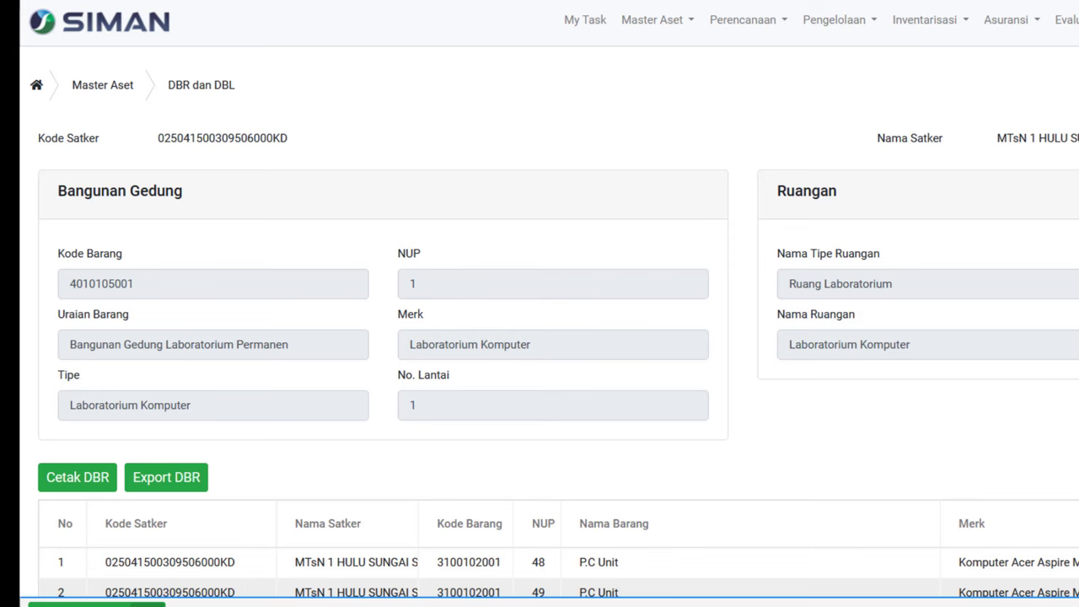
- Examine the building details and the list of assets placed in the Laboratorium Komputer room
scroll(540, 337, down, 6)
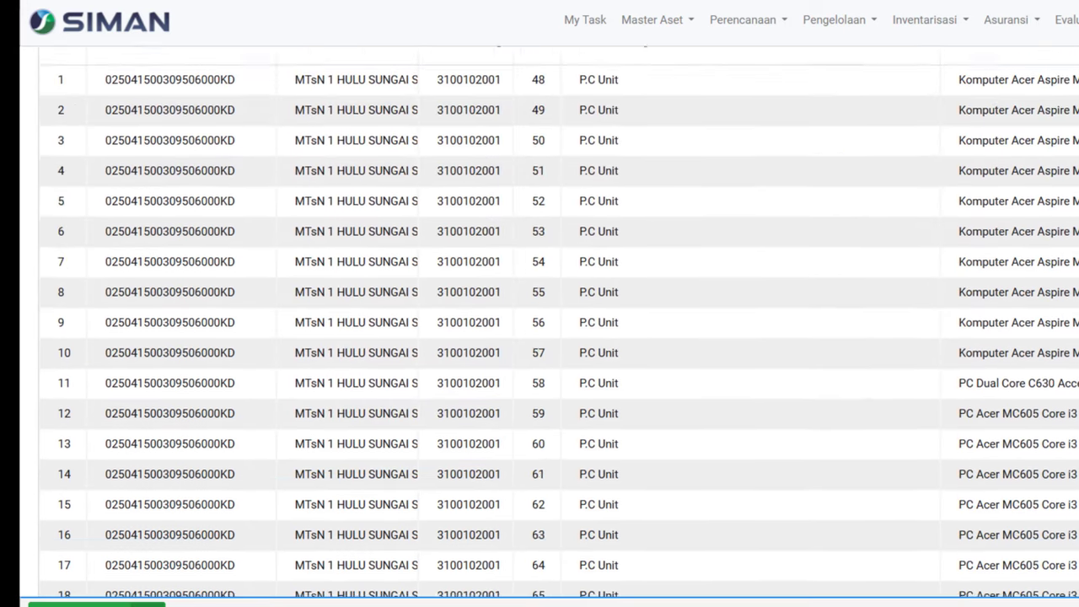
scroll(540, 337, up, 5)
scroll(540, 337, down, 4)
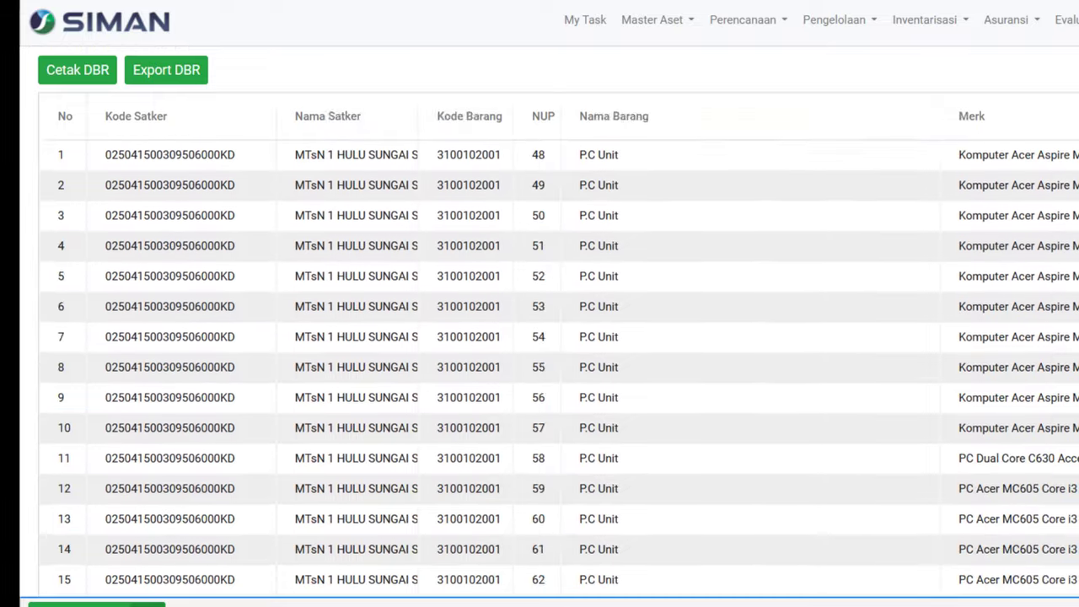
scroll(540, 337, down, 2)
scroll(540, 337, up, 3)
scroll(540, 337, down, 3)
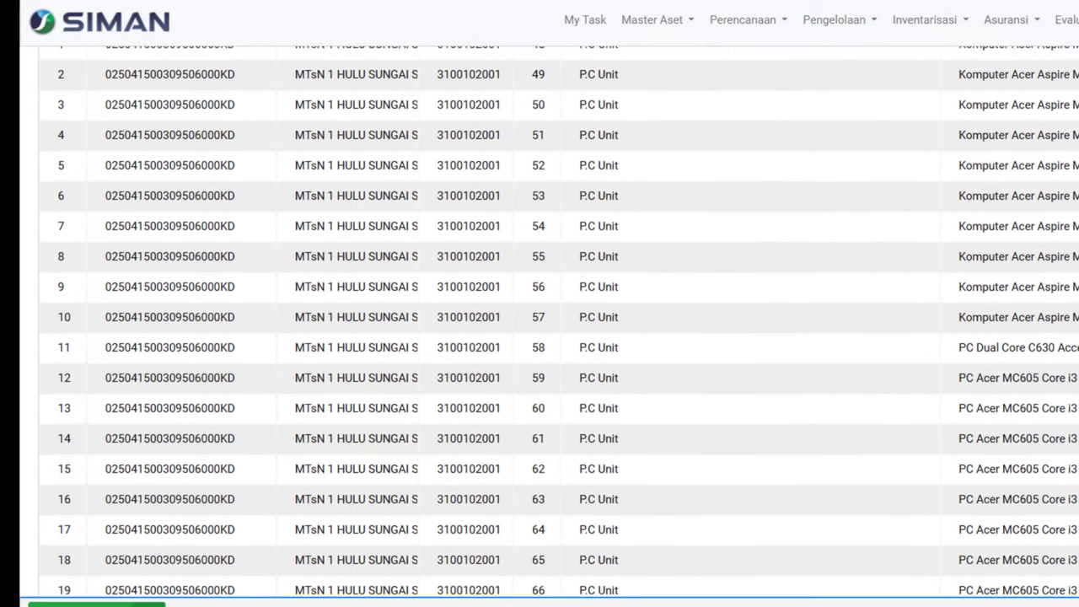
scroll(539, 337, down, 1)
scroll(540, 338, up, 3)
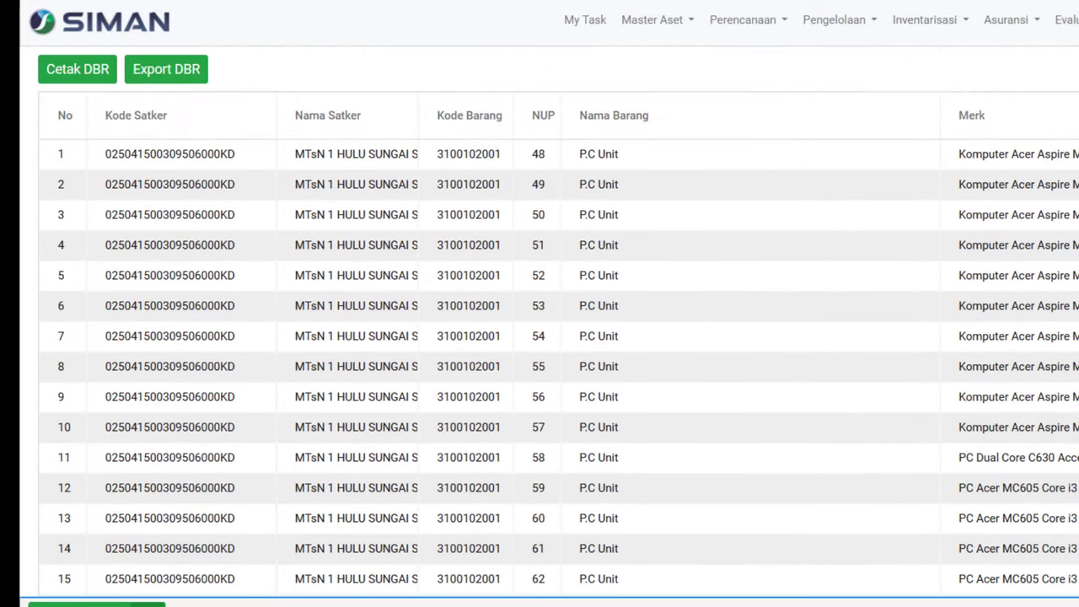
scroll(539, 338, down, 2)
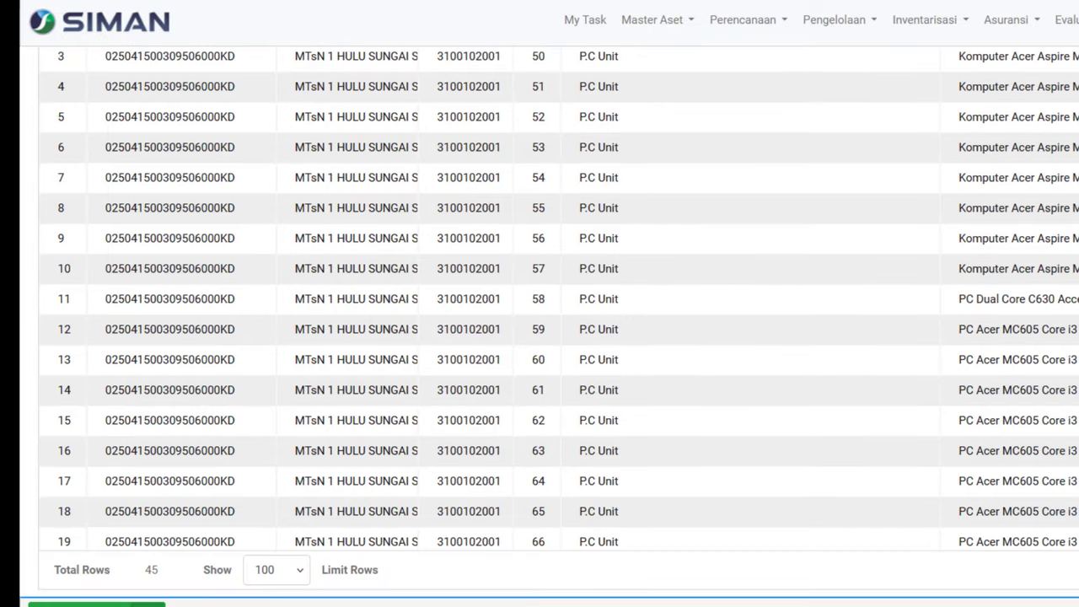
scroll(540, 337, up, 5)
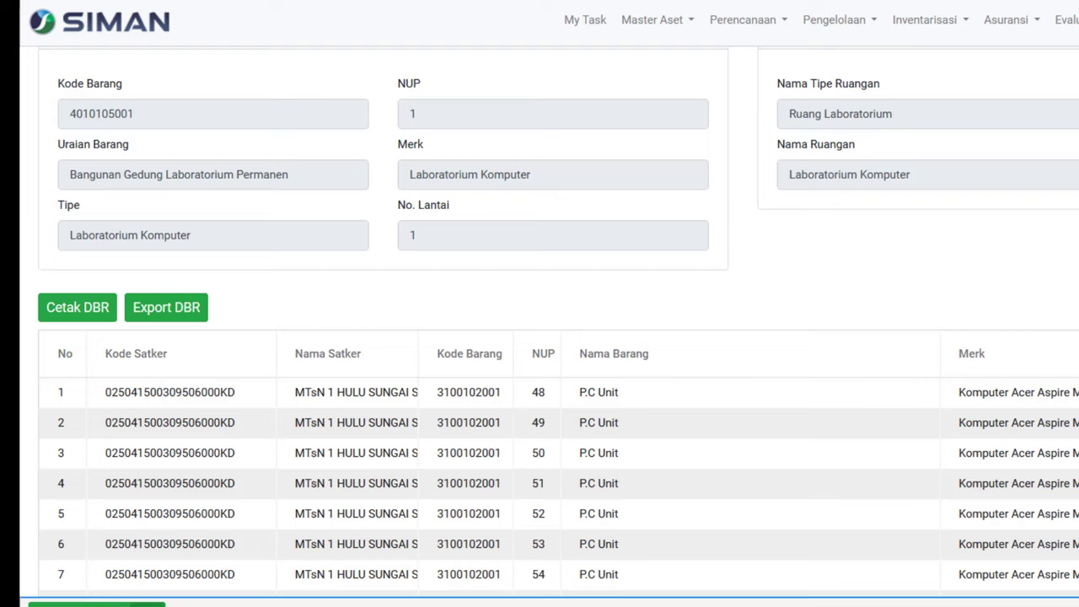
scroll(539, 337, down, 1)
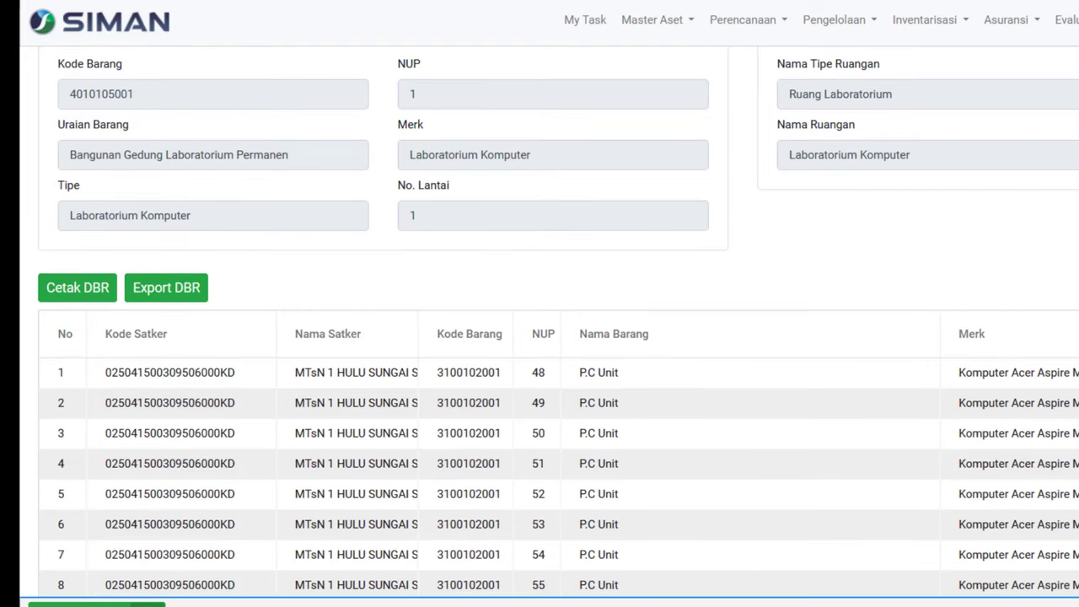
- Print the room's DBR to a PDF file saved as "dbr kum" and open the saved file
click(76, 299)
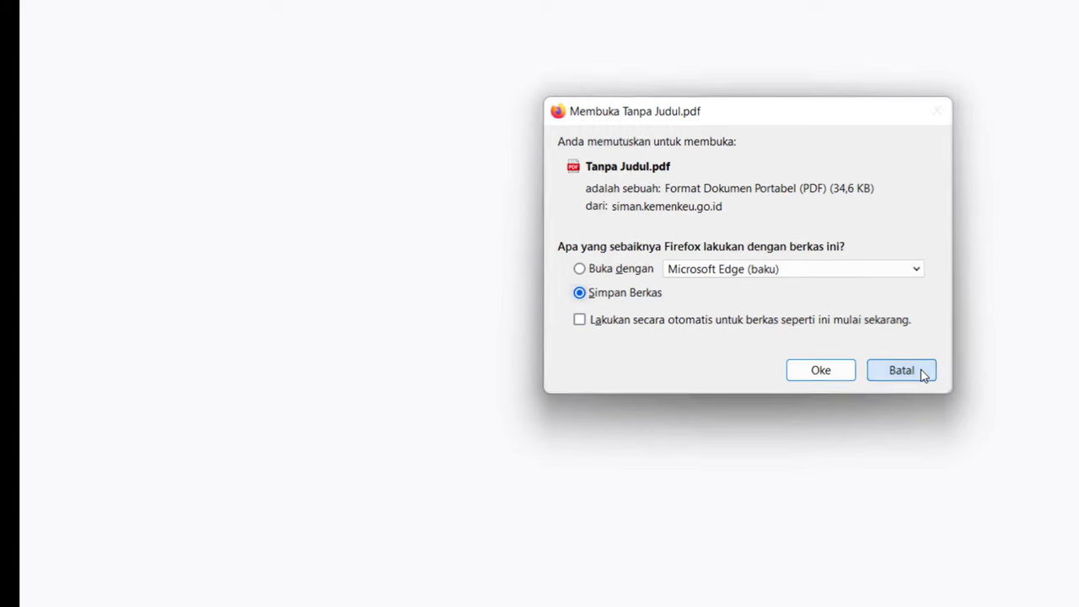
click(822, 370)
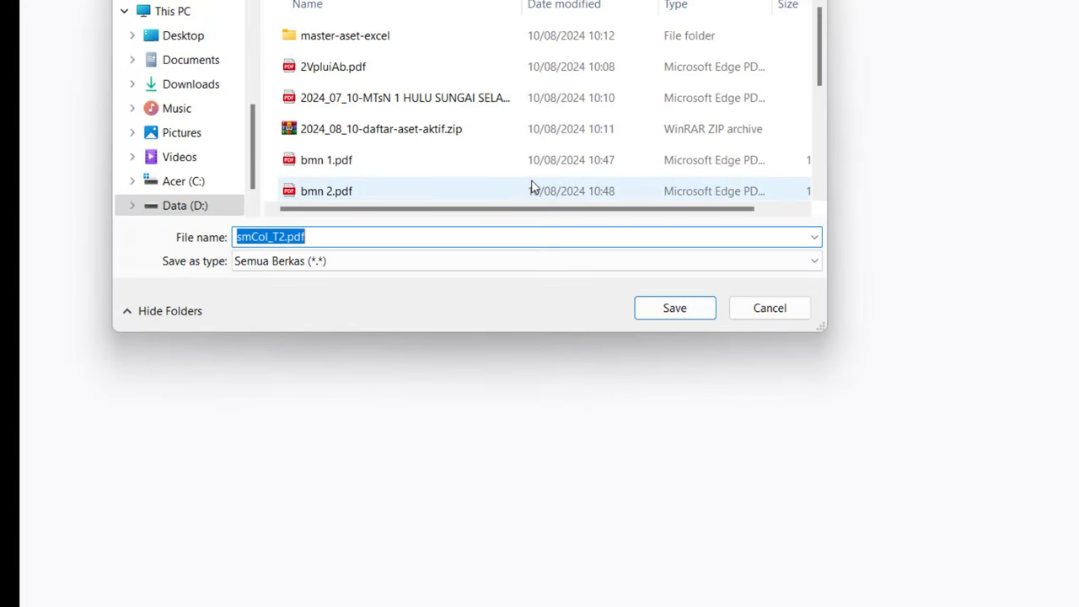
text(dbr )
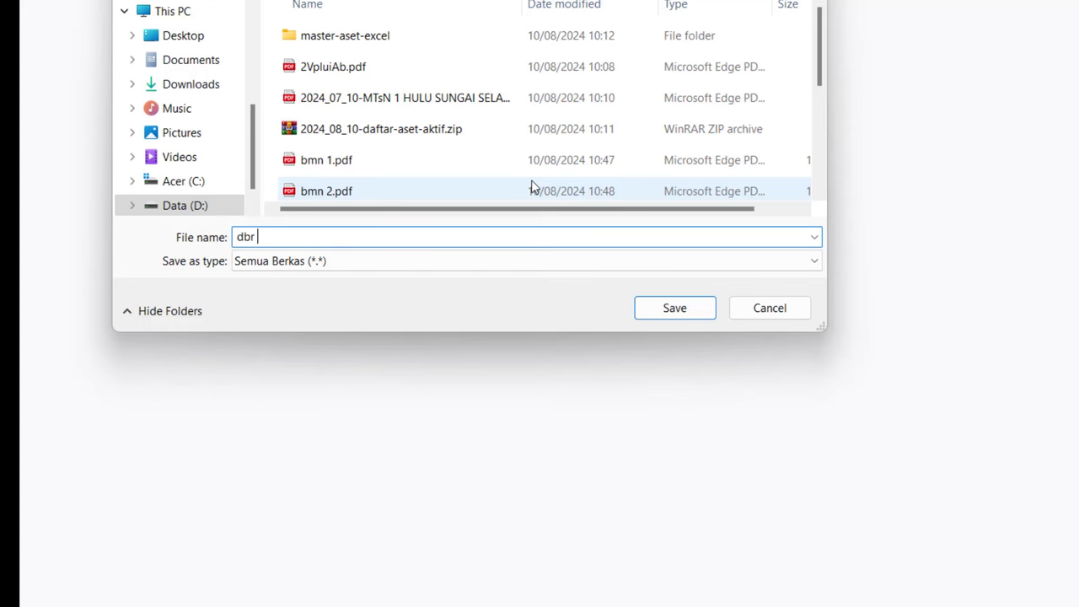
text(kum)
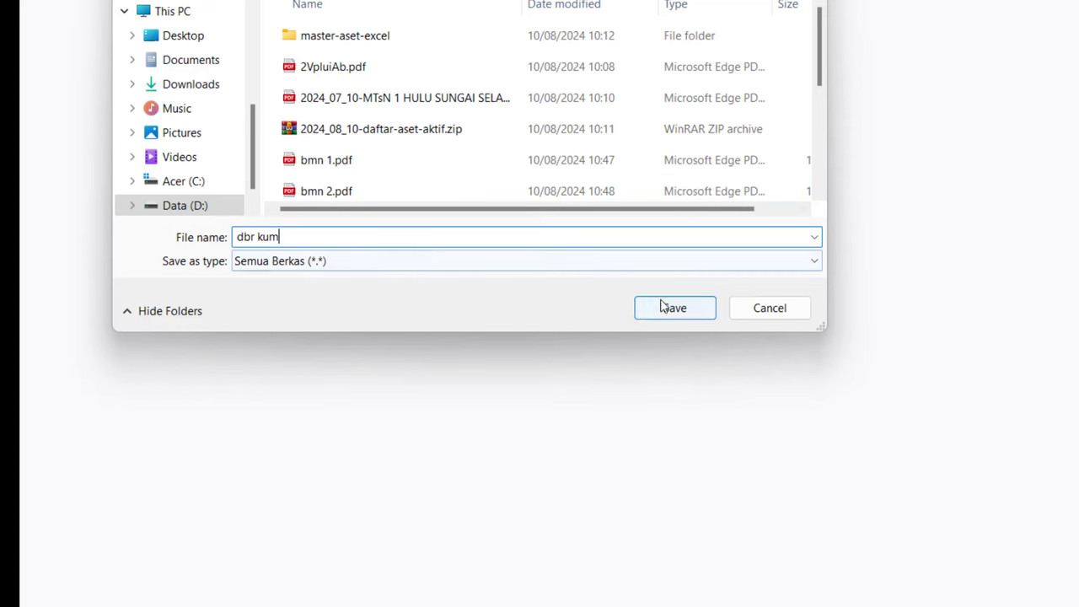
click(663, 307)
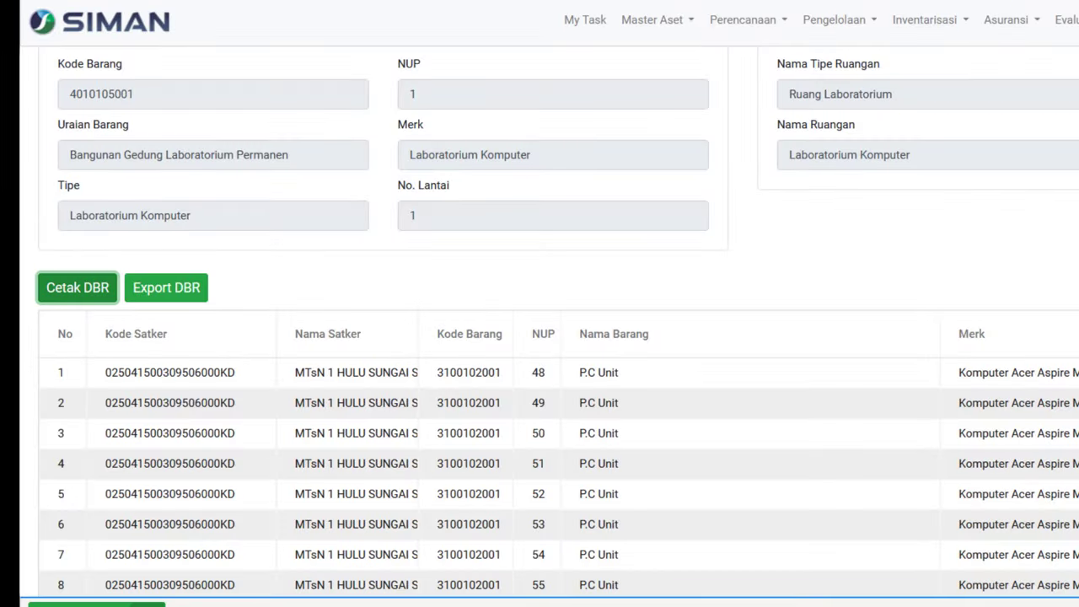
click(1035, 4)
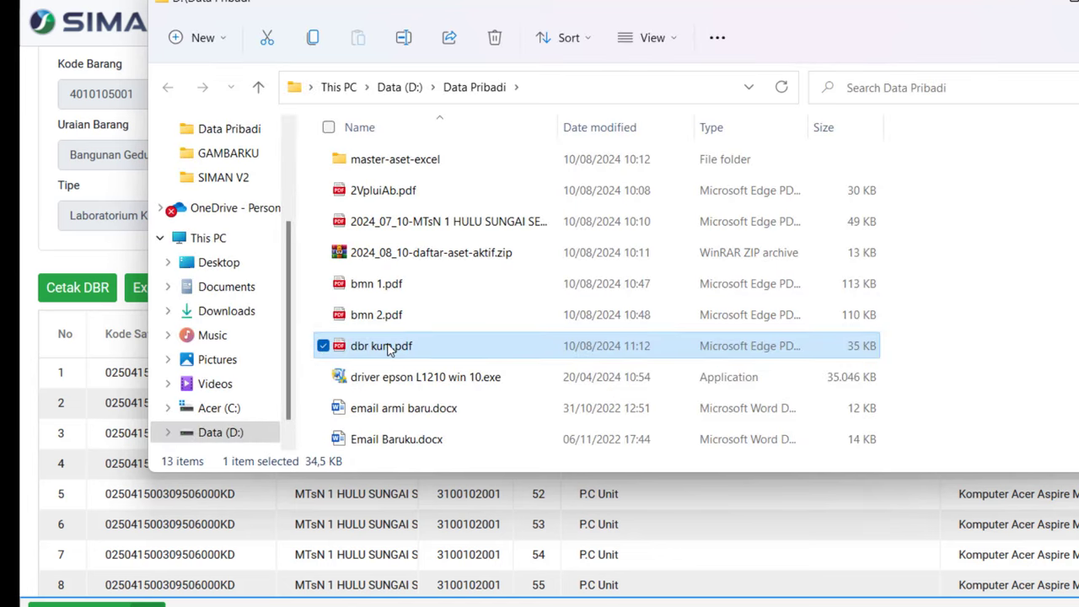
double_click(389, 348)
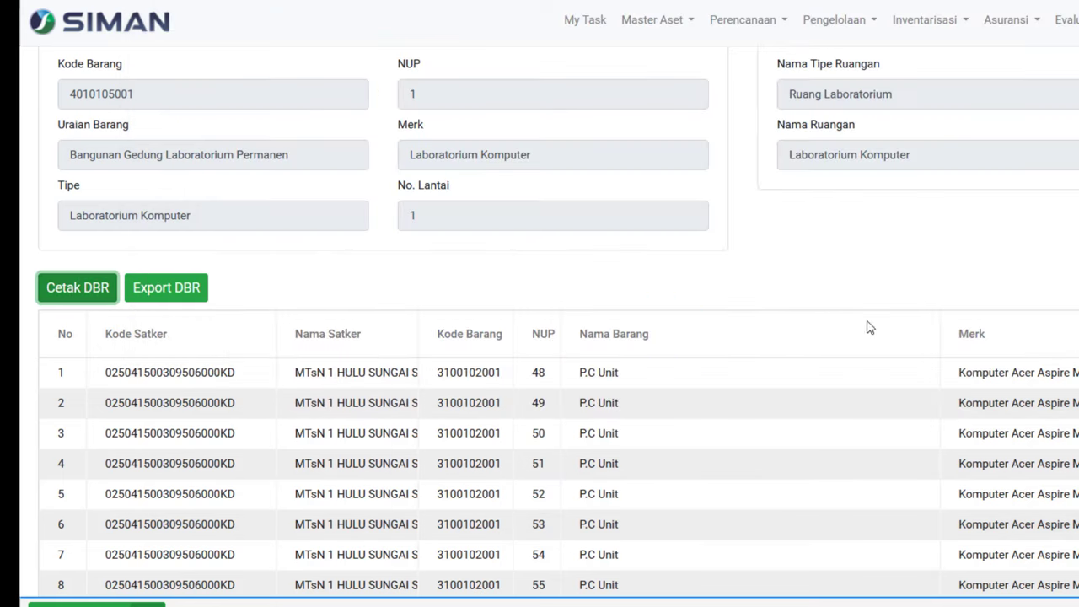
- Return to the DBR dan DBL building list and collapse floor 1 of the laboratory building
scroll(739, 326, up, 3)
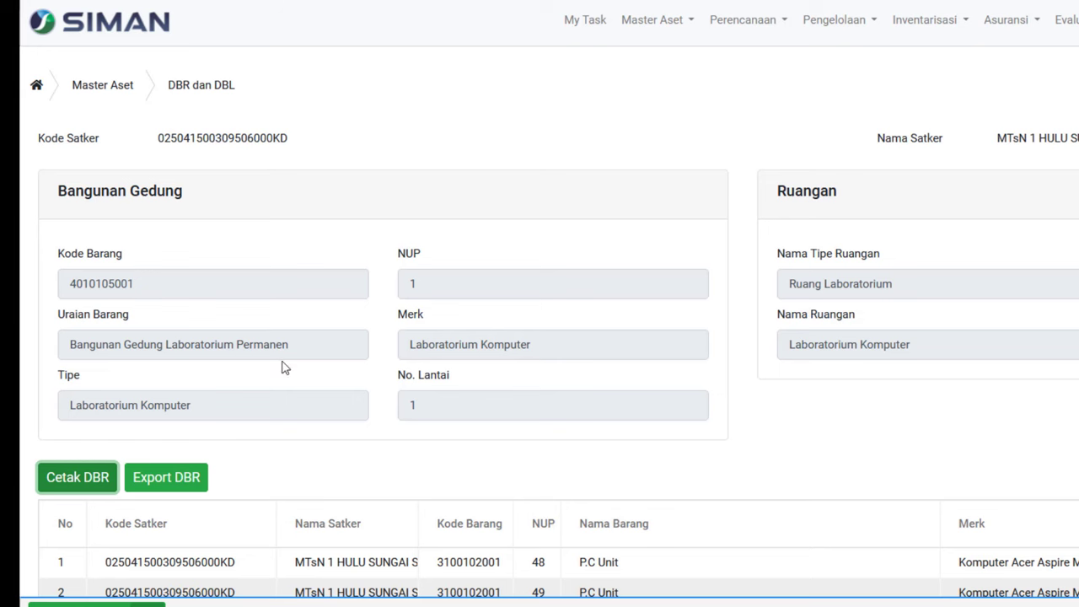
click(193, 97)
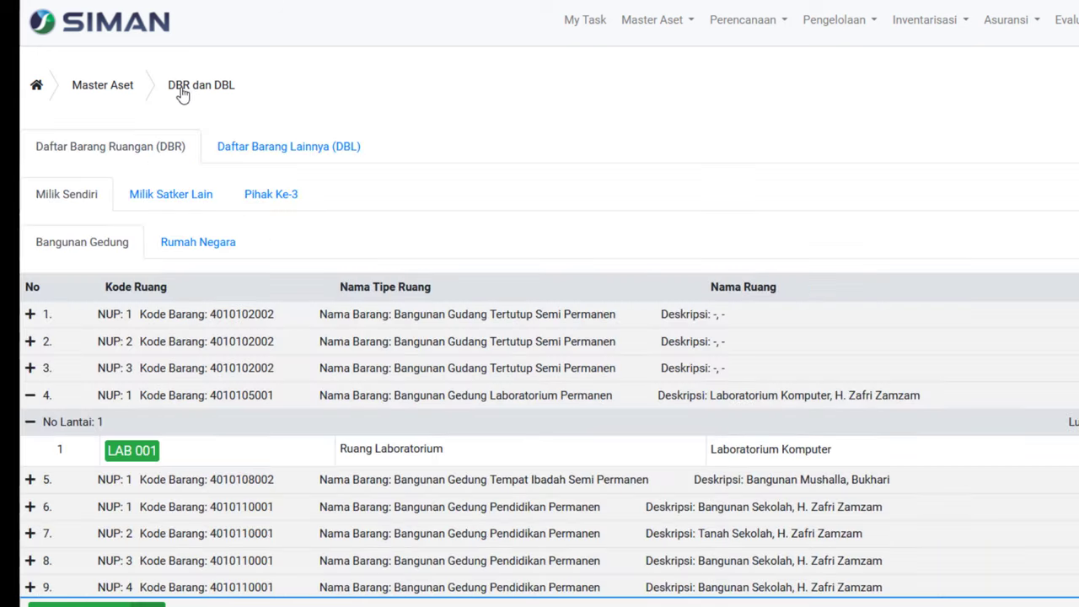
click(31, 422)
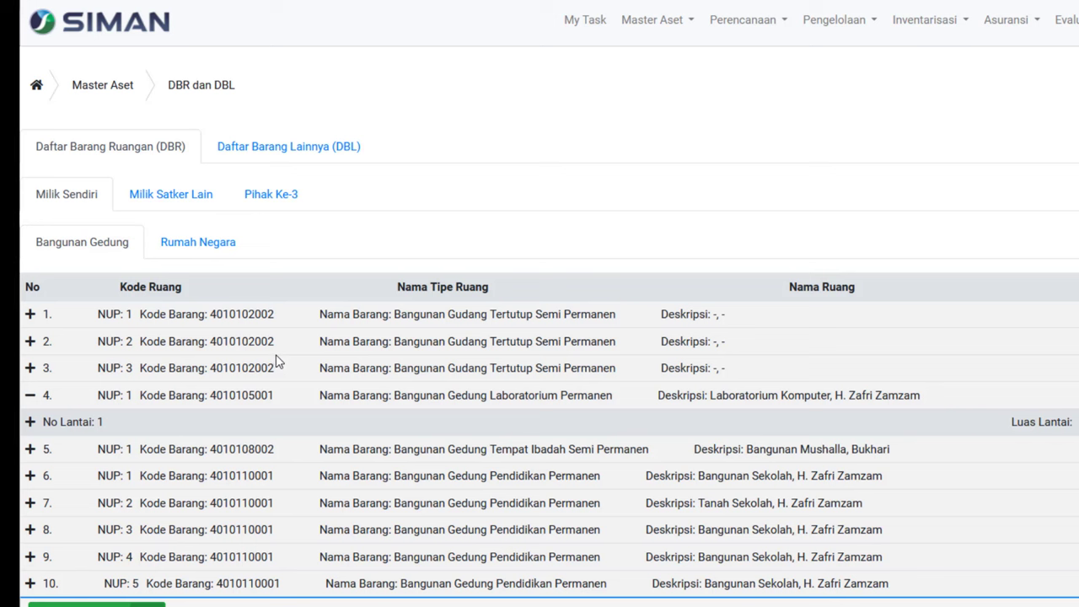
- View the Milik Satker Lain buildings, return to Milik Sendiri, and go to the Daftar Aset Aktif page
click(167, 210)
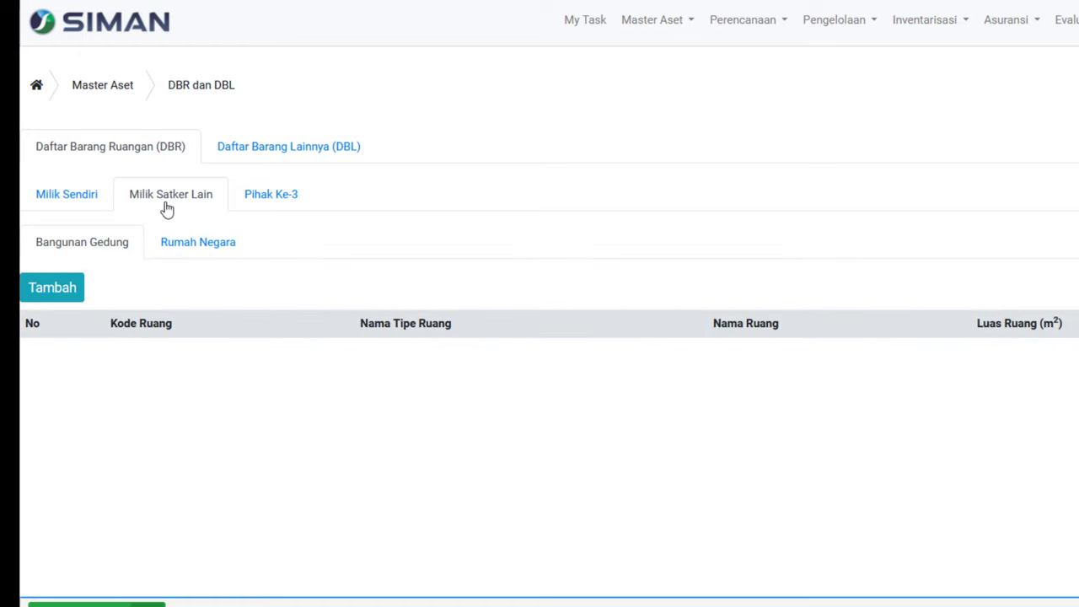
click(55, 198)
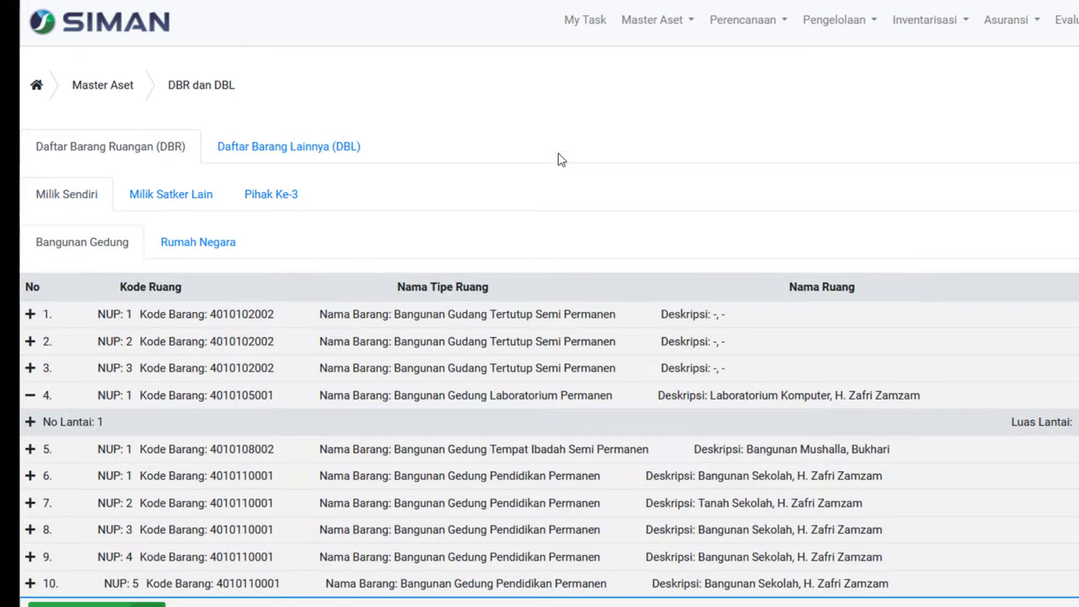
mouse_move(645, 20)
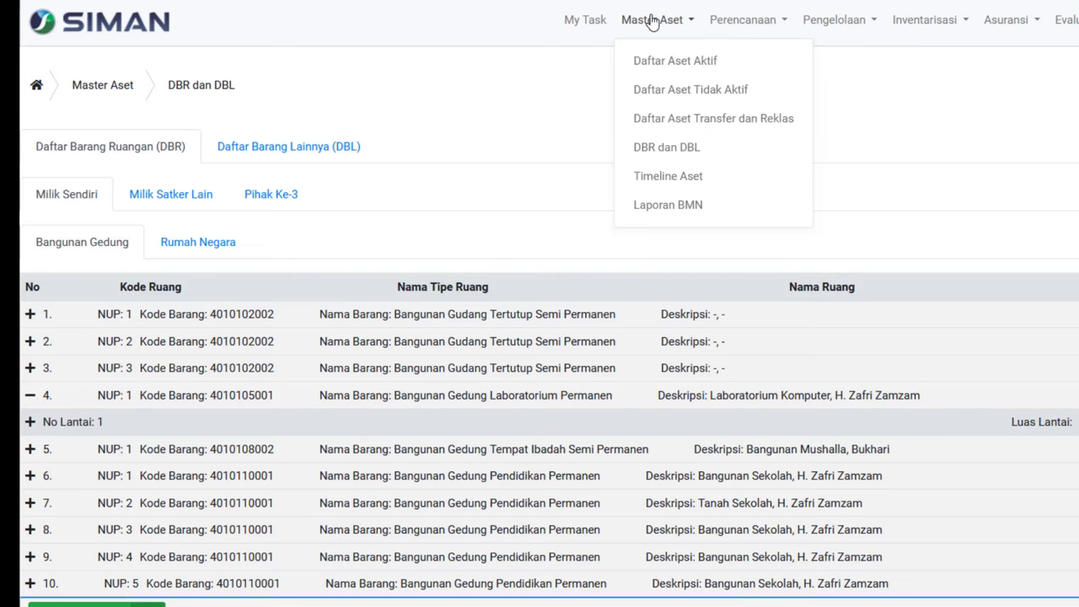
click(684, 67)
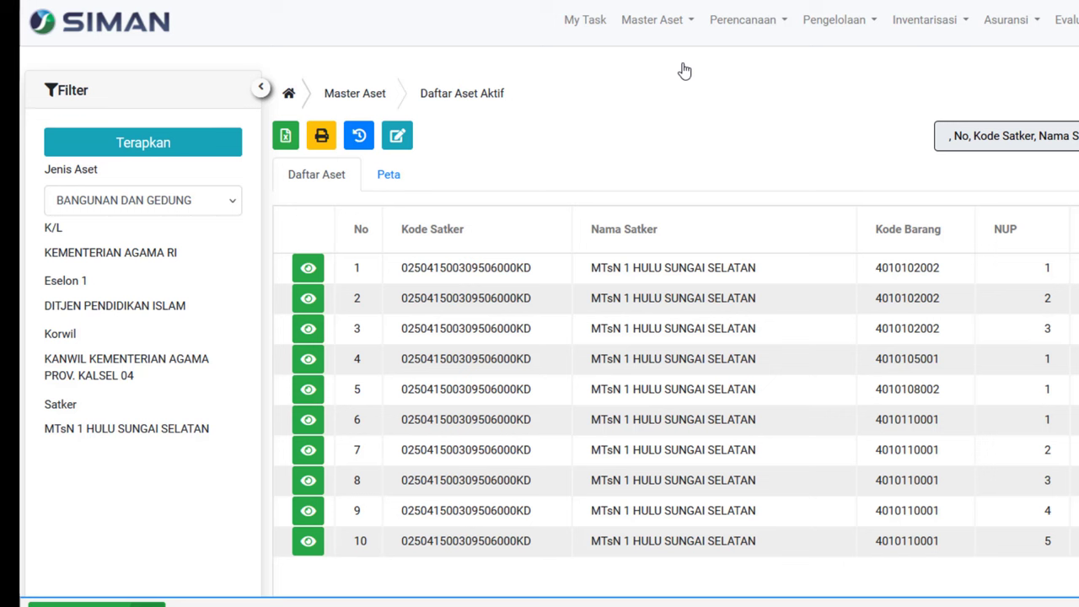
click(652, 27)
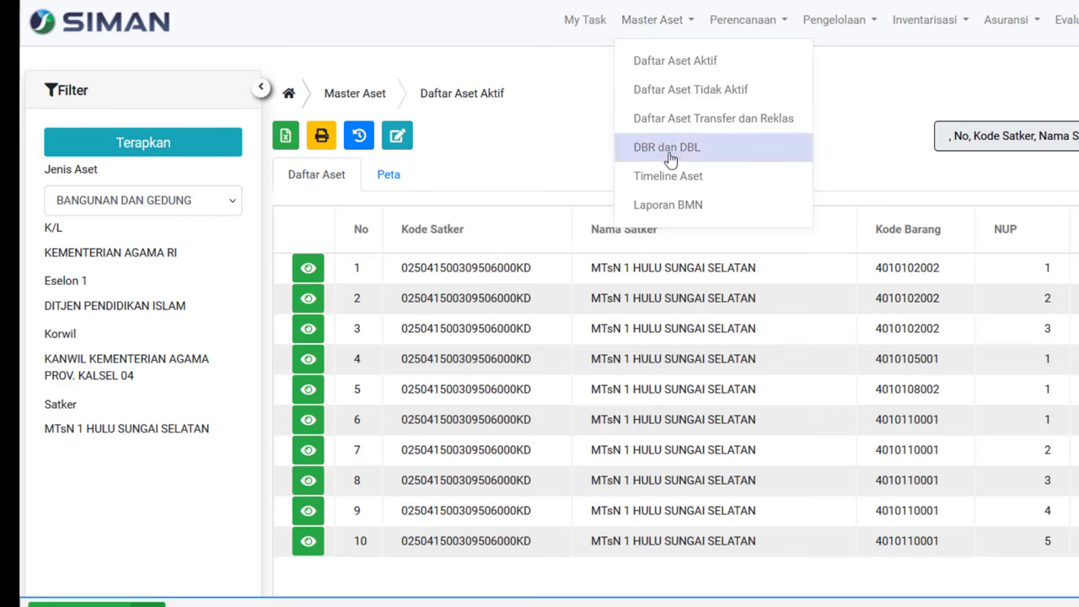
click(571, 145)
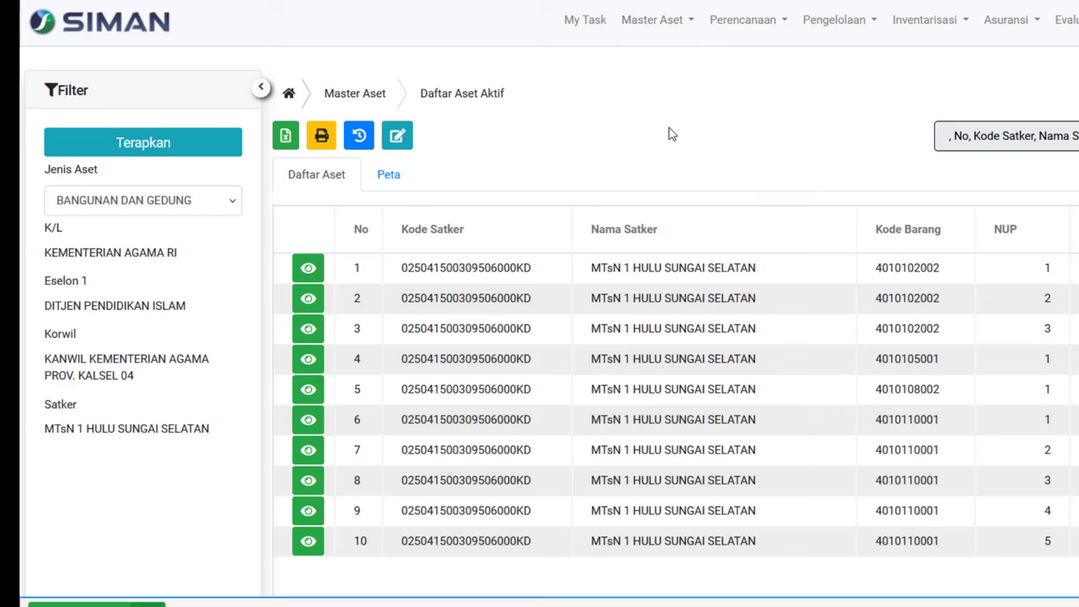
click(654, 20)
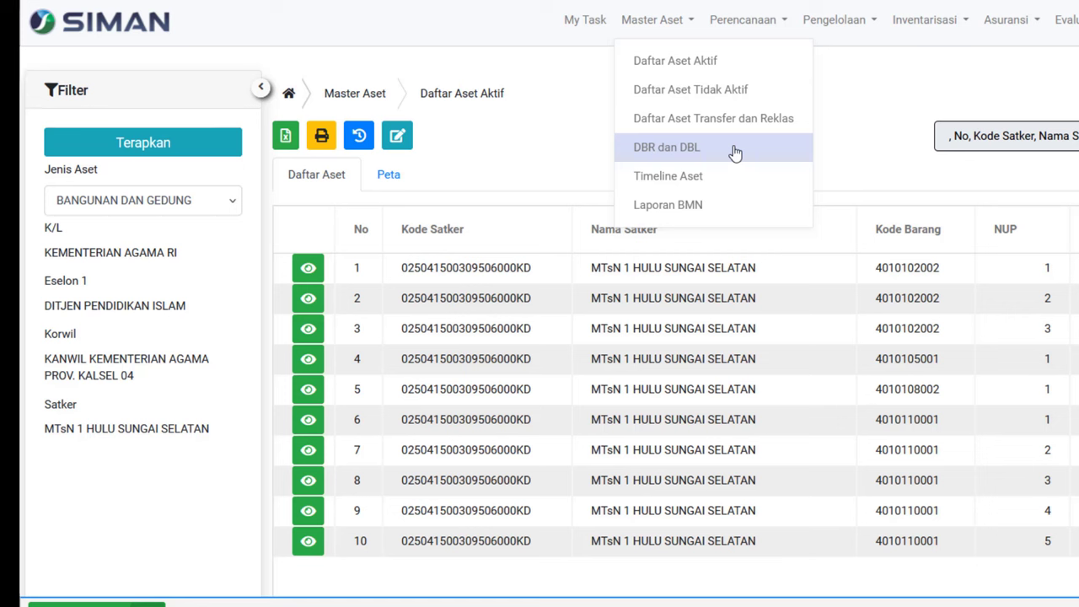
click(818, 121)
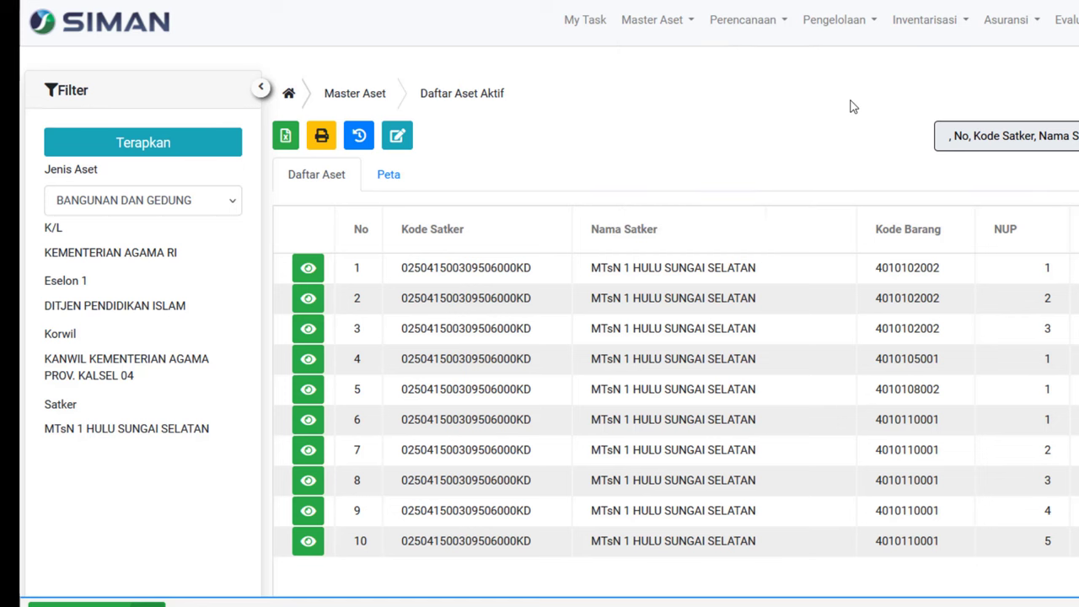